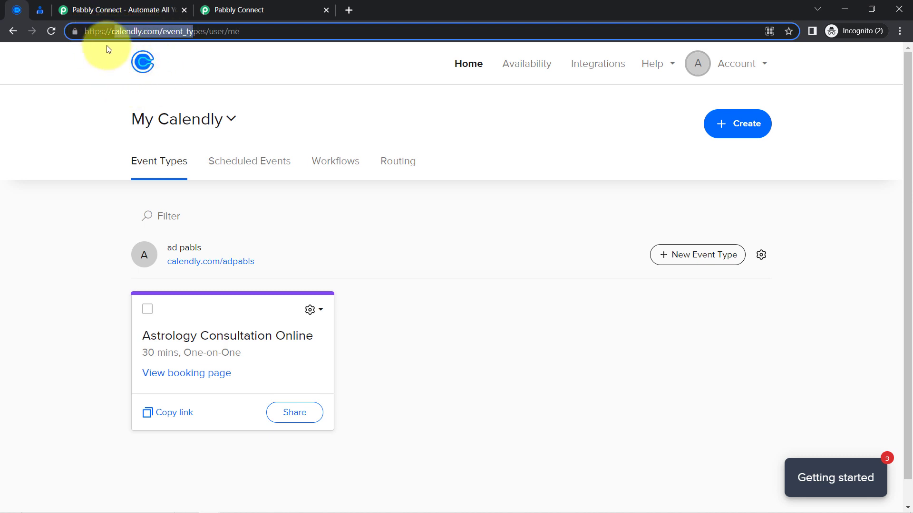
Switch from Calendly's Event Types page to the empty Google Contacts list.
left_click(36, 5)
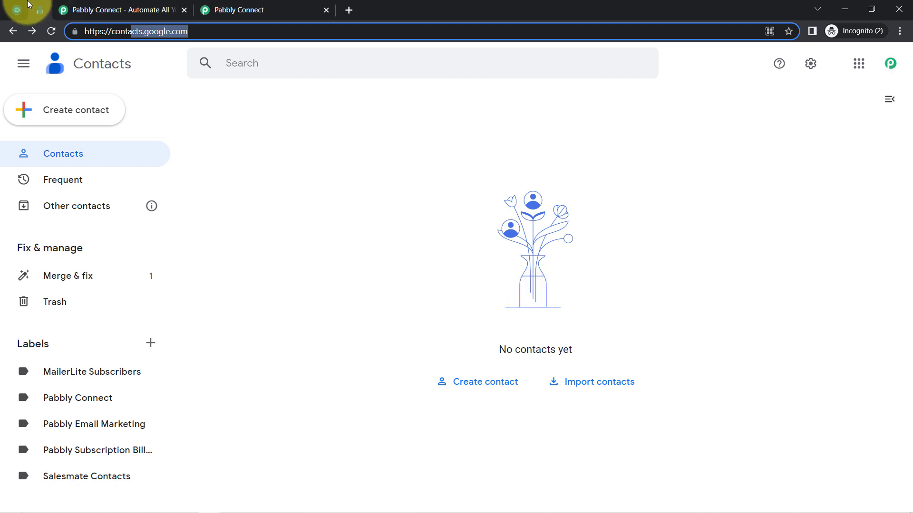
Glance at Calendly and Google Contacts, then bring up the Pabbly Connect landing page.
left_click(17, 8)
left_click(36, 7)
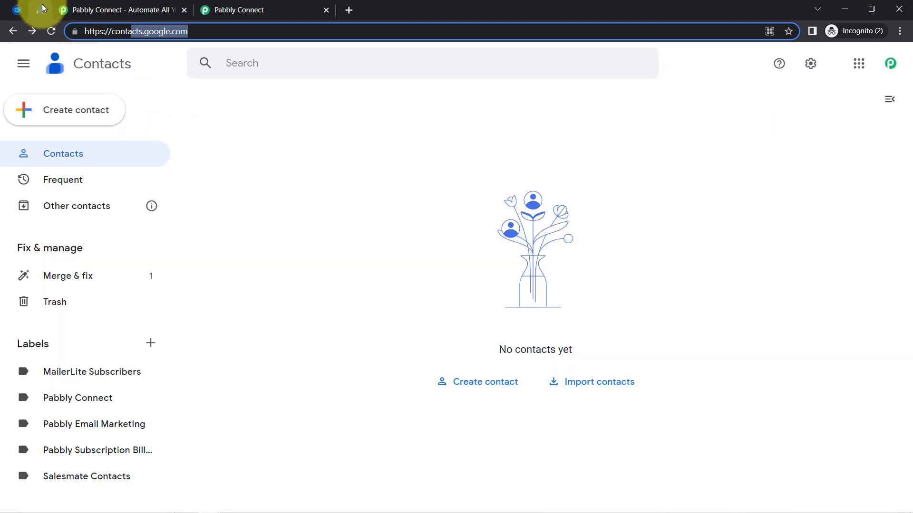
left_click(67, 10)
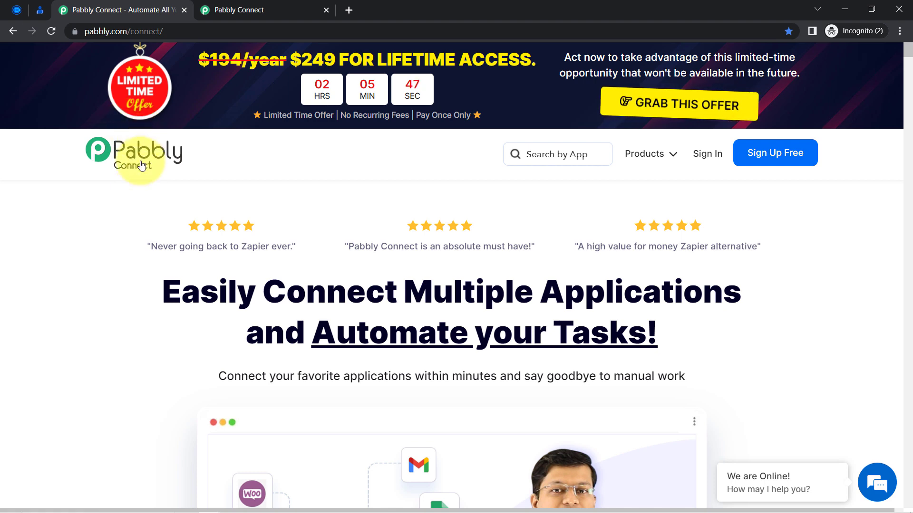
From the Pabbly Connect dashboard, start a workflow named 'Add Google Contacts from New Calendly Events'.
left_click(209, 9)
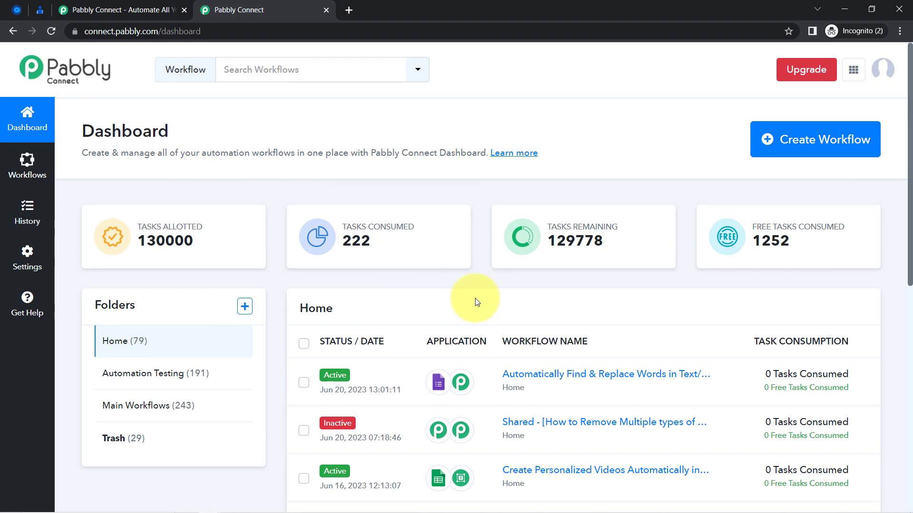
scroll(475, 298, "down", 1)
scroll(475, 298, "down", 3)
scroll(754, 163, "up", 5)
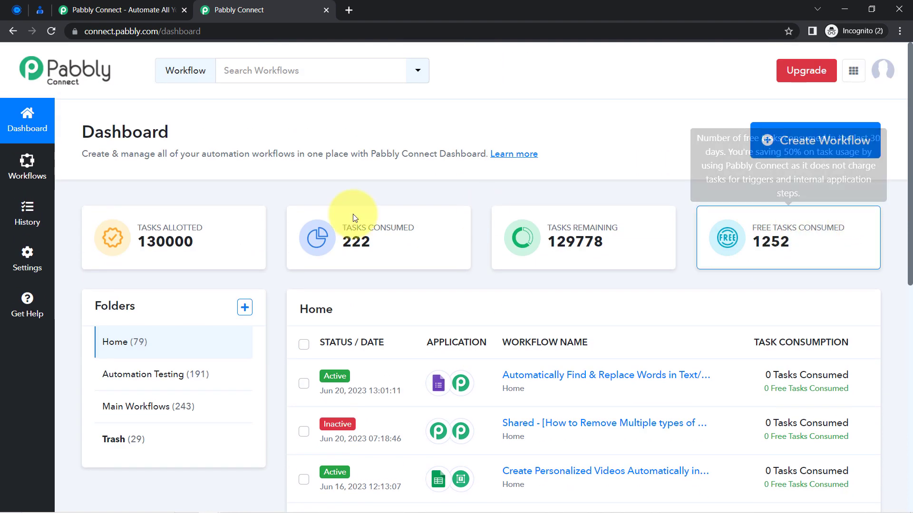
left_click(145, 6)
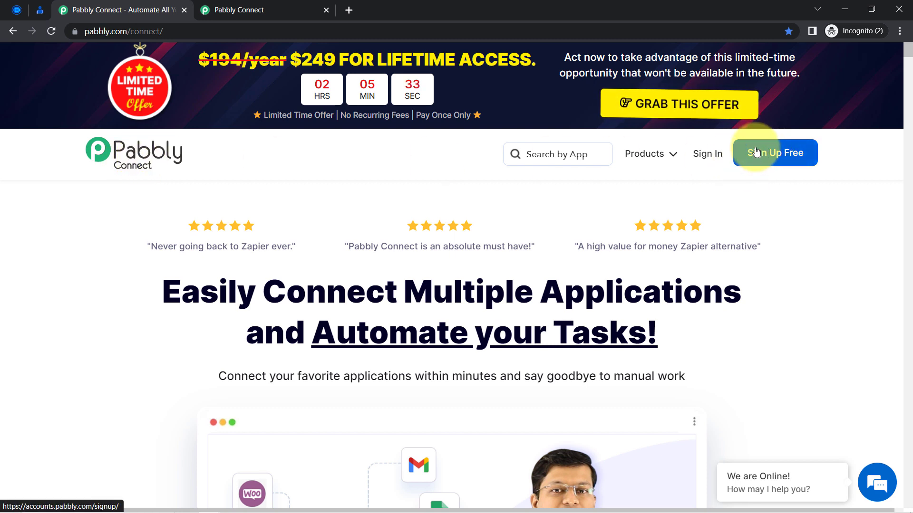
left_click(219, 9)
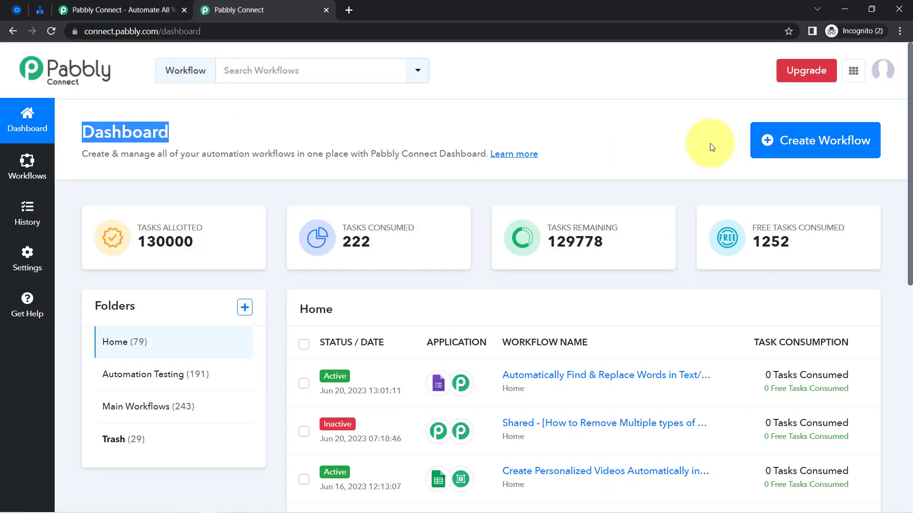
left_click(777, 146)
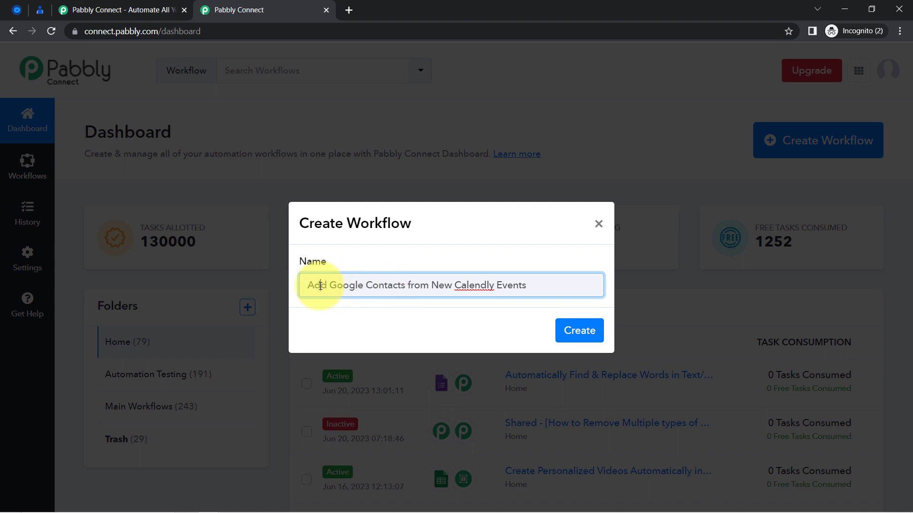
Create the 'Add Google Contacts from New Calendly Events' workflow and collapse its trigger step.
left_click_drag(320, 285, 452, 286)
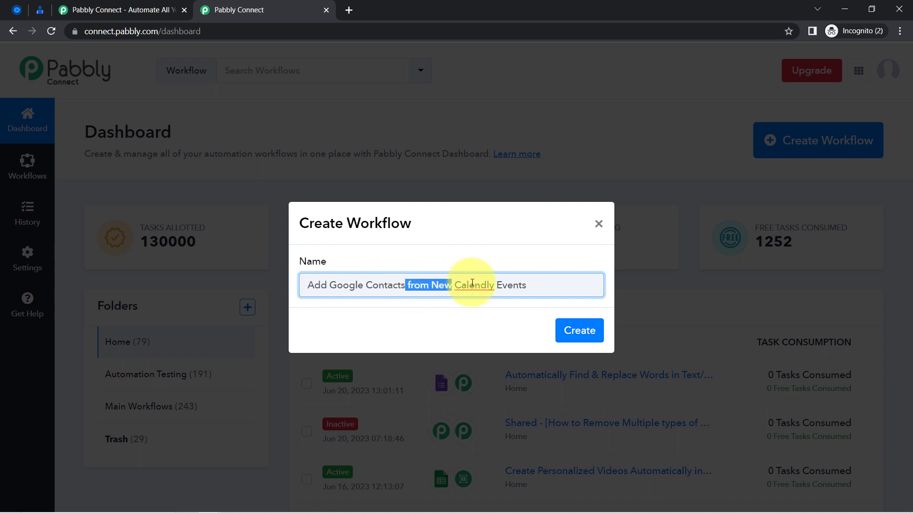
left_click(570, 330)
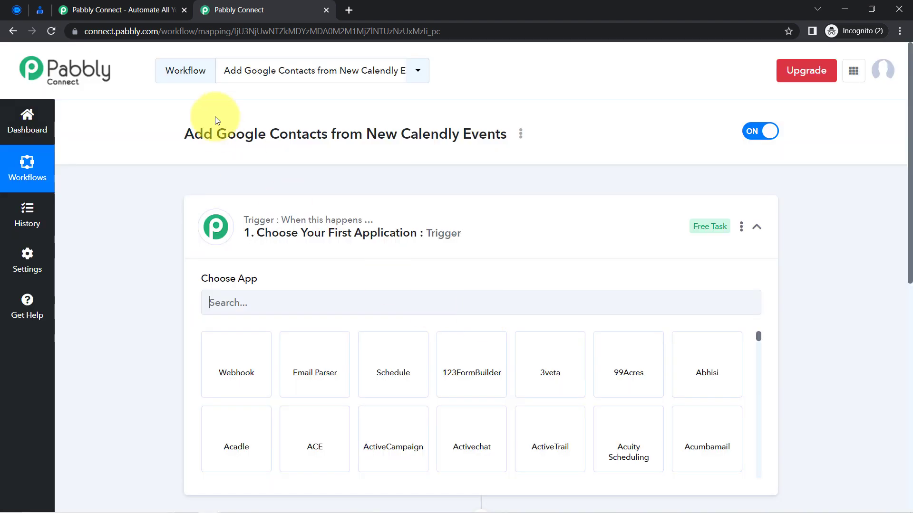
left_click(274, 235)
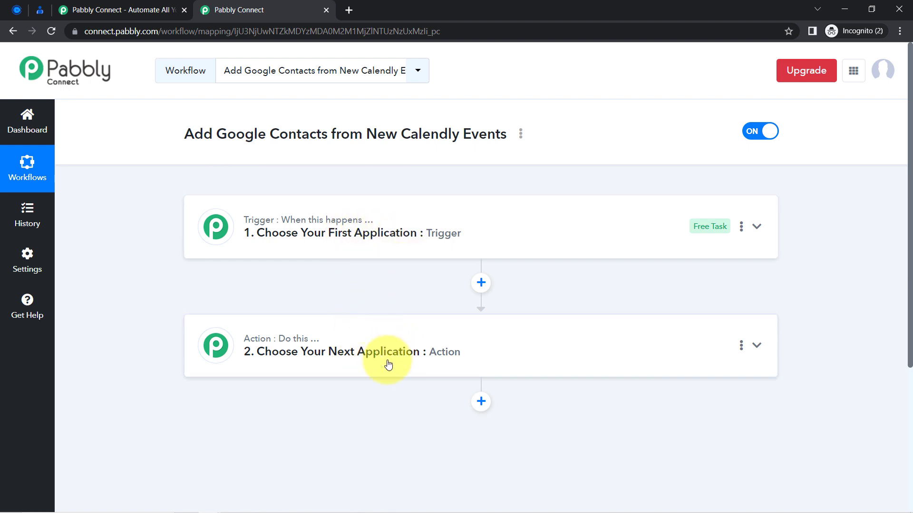
Search 'calend' and choose Calendly as the workflow's trigger app.
left_click(324, 235)
left_click_drag(195, 135, 473, 136)
left_click(294, 297)
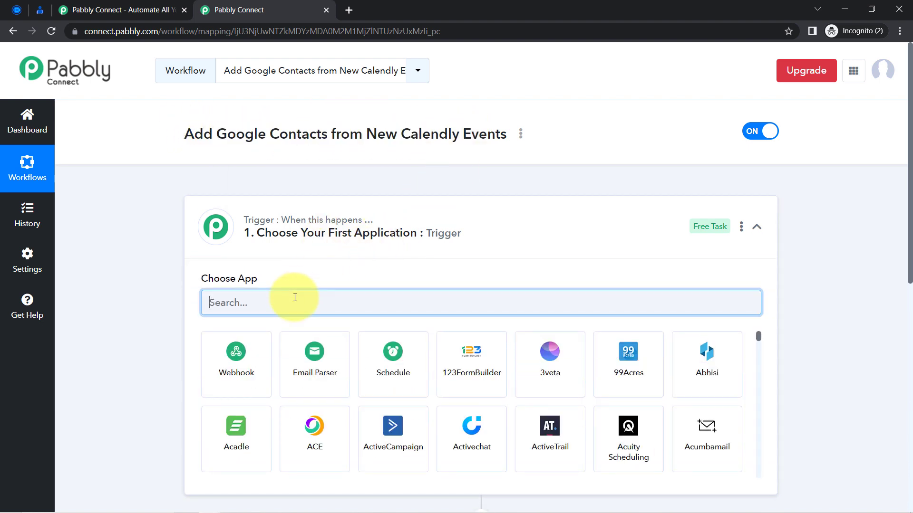
type("calend")
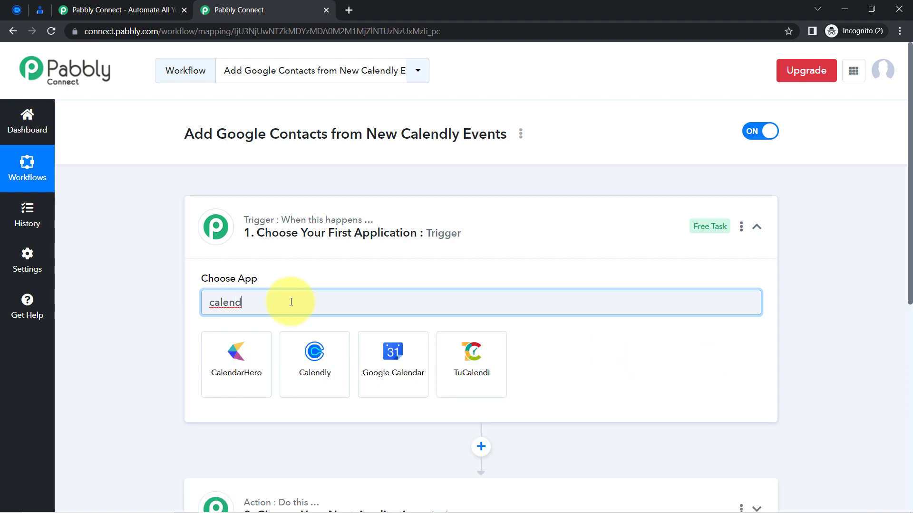
left_click(296, 344)
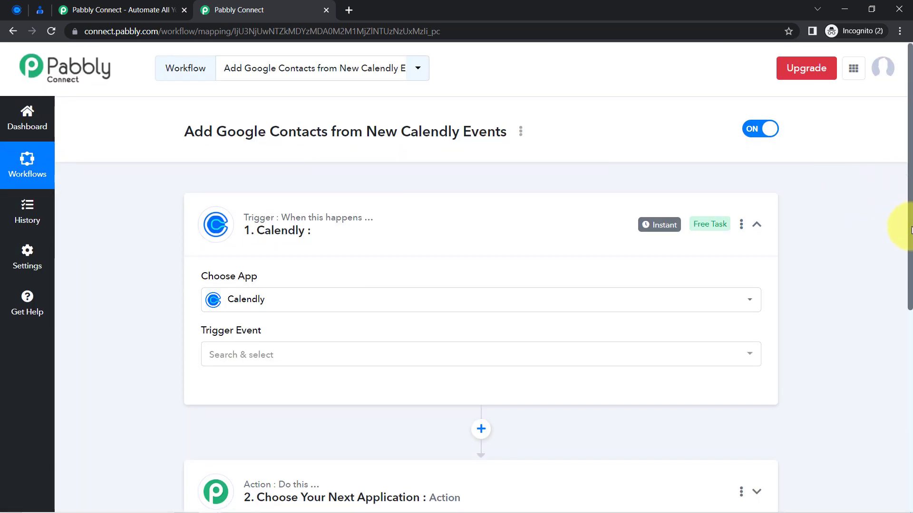
Search 'google c' to choose Google Contacts as the action app, then collapse both steps.
scroll(902, 285, "down", 5)
left_click(420, 279)
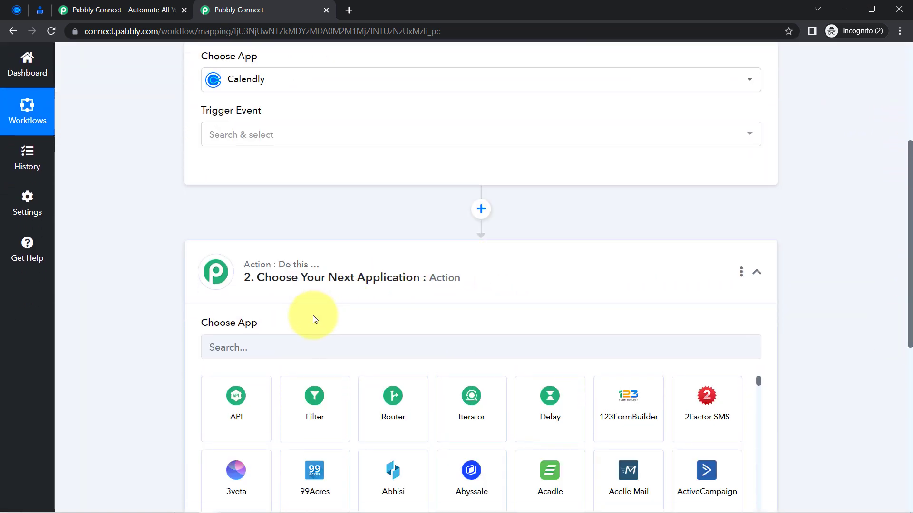
left_click(266, 352)
type("googl")
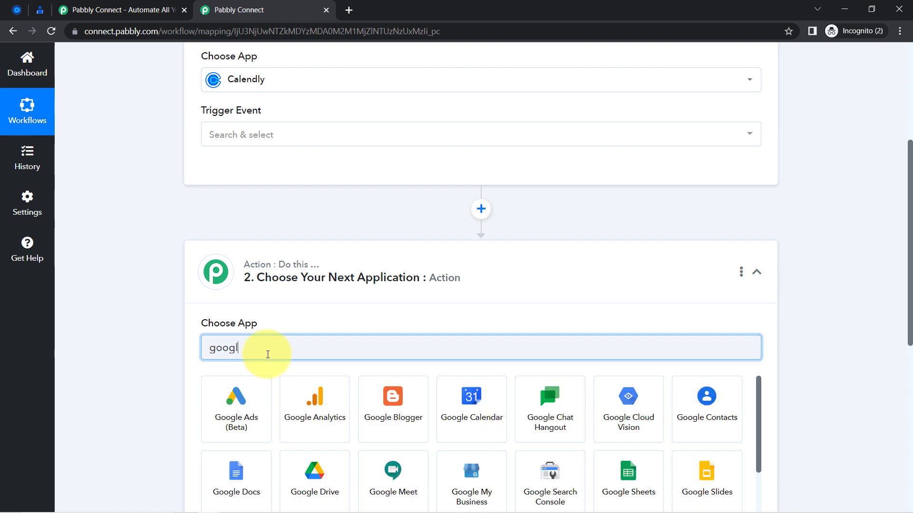
type("e c")
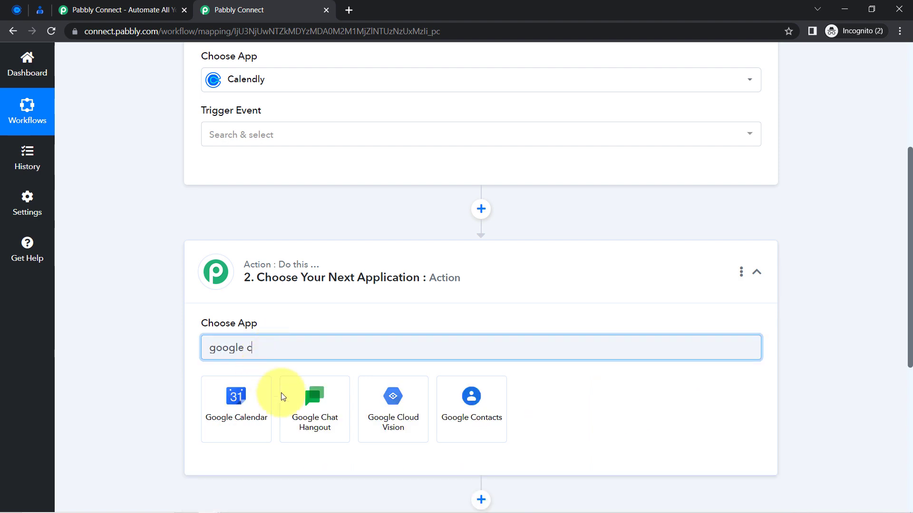
left_click(476, 418)
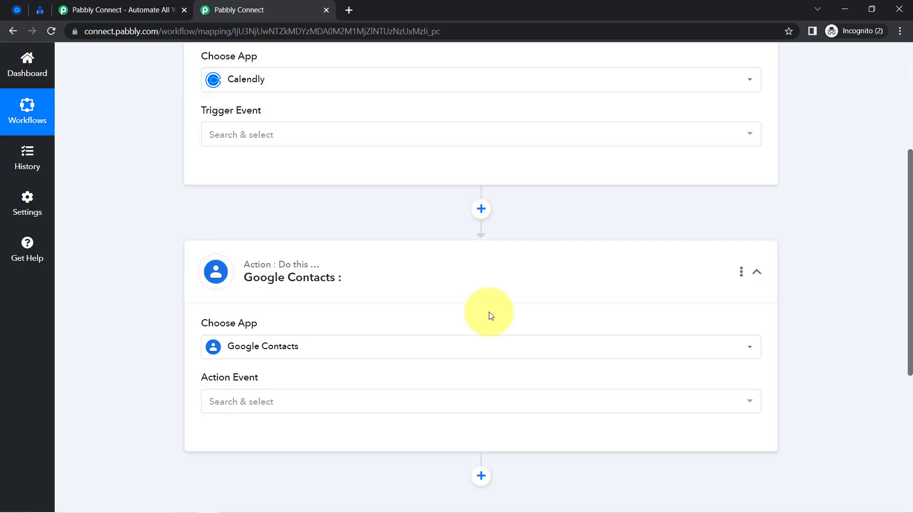
left_click_drag(910, 309, 896, 214)
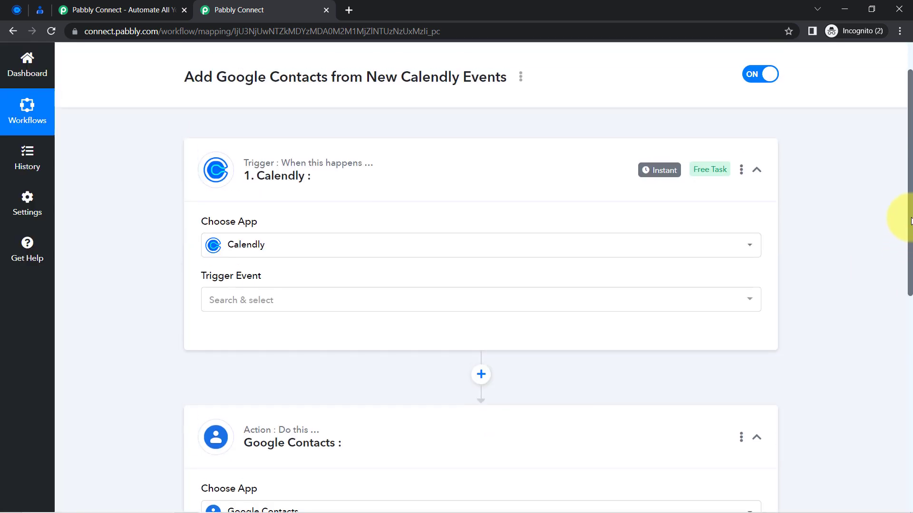
left_click(361, 220)
left_click(255, 341)
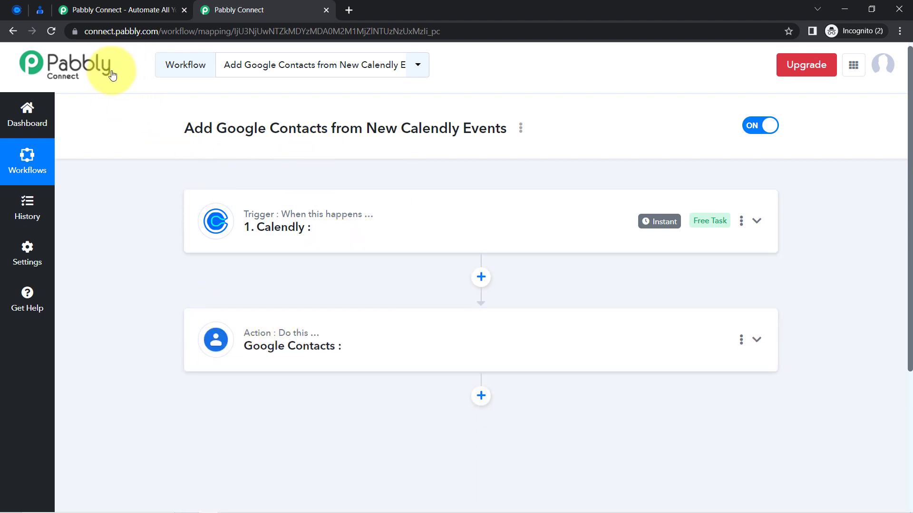
Set the Calendly trigger event to Invitee Created (Organization).
left_click(228, 227)
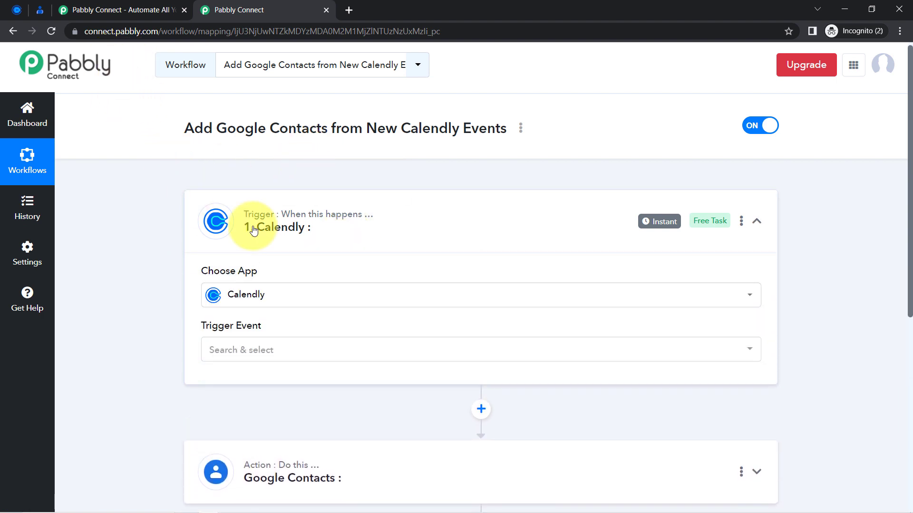
left_click(238, 351)
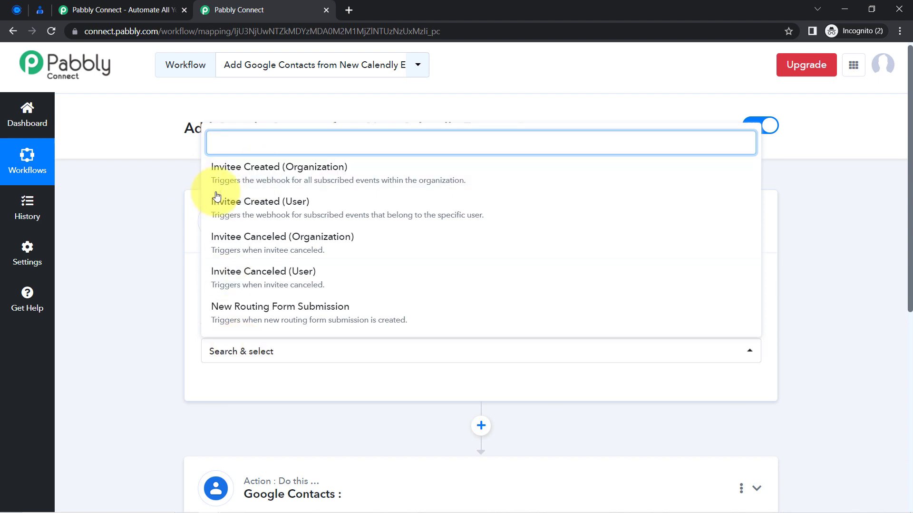
left_click(267, 185)
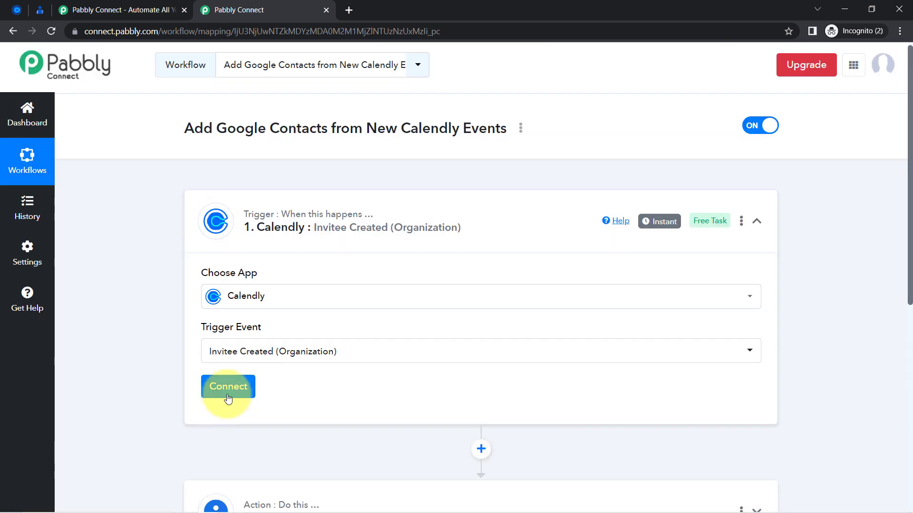
Add and authorize a new Calendly connection, then check the Organization and User fields.
left_click(234, 395)
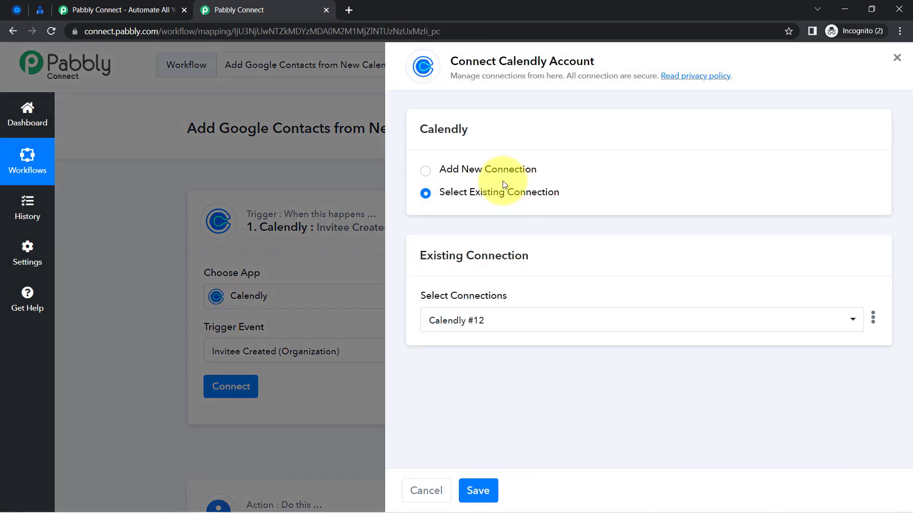
left_click(495, 172)
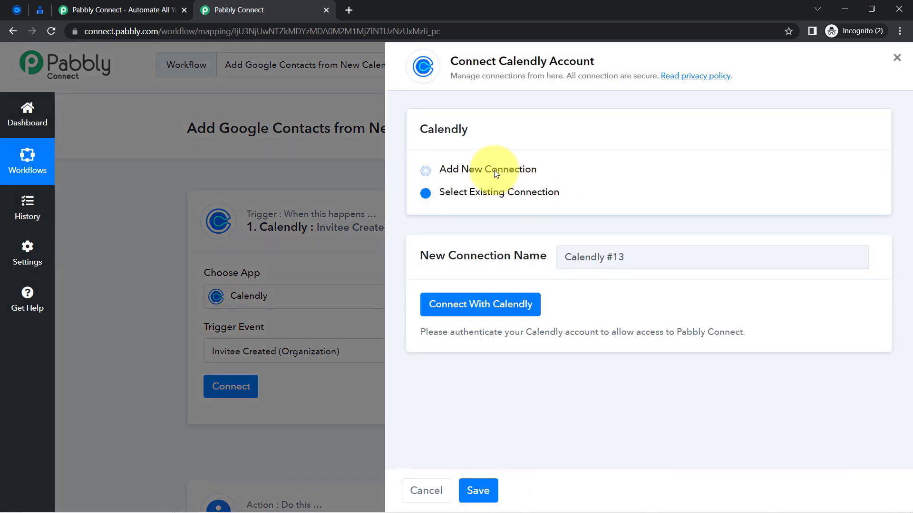
left_click(479, 310)
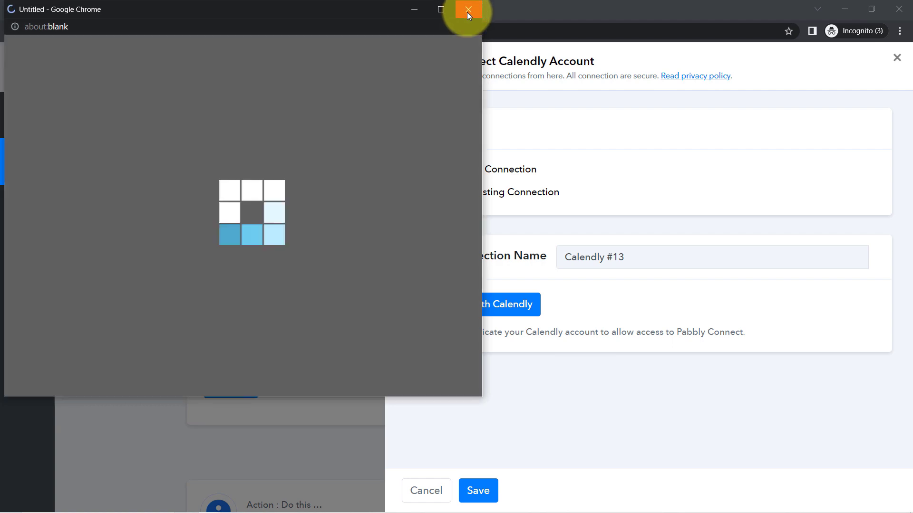
left_click(465, 11)
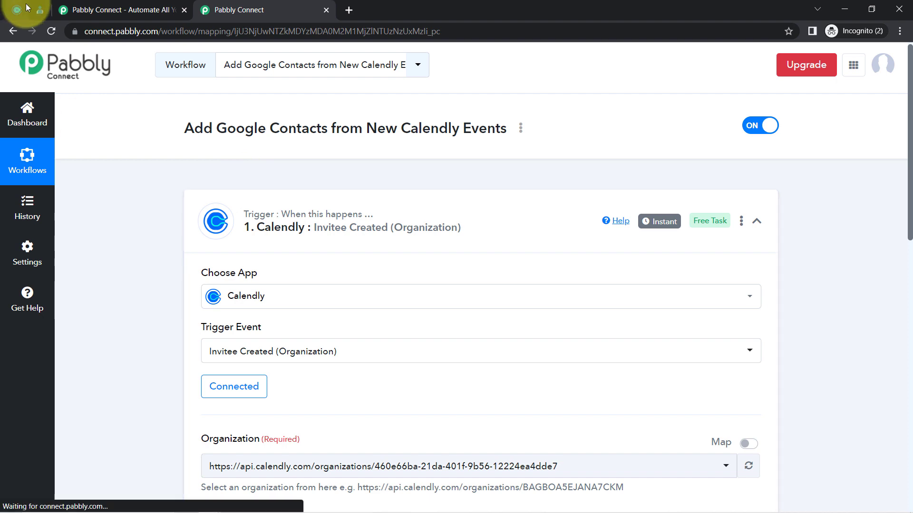
left_click(19, 9)
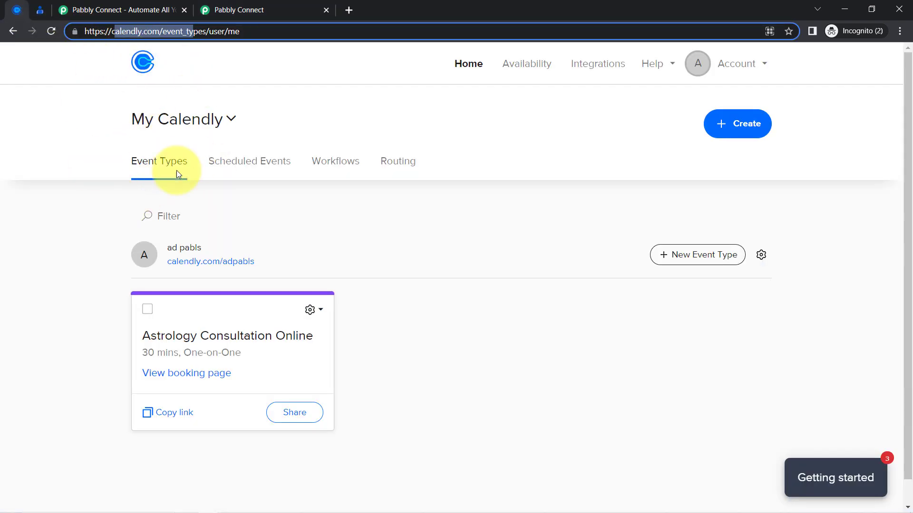
left_click(217, 3)
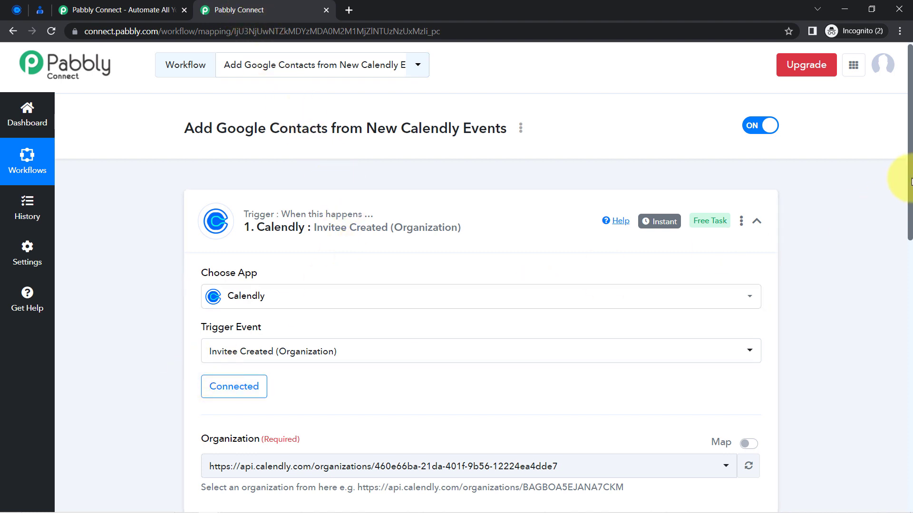
left_click_drag(911, 181, 889, 279)
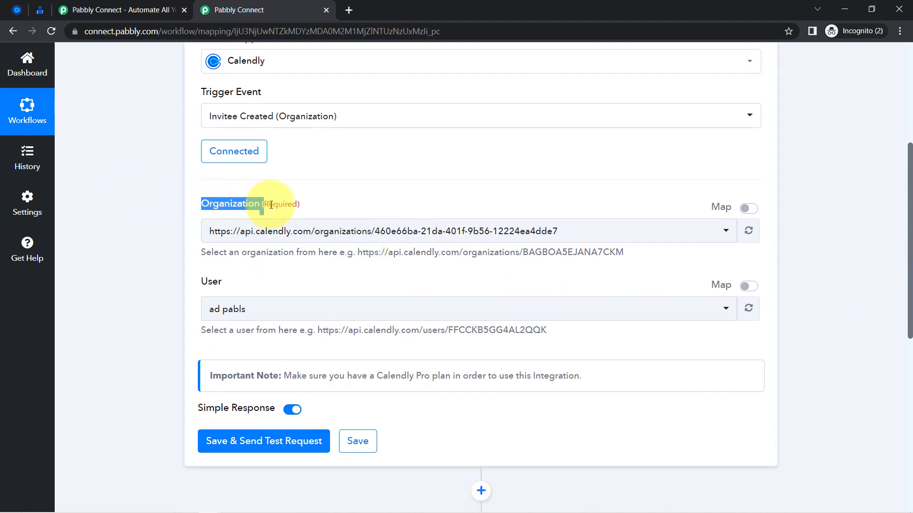
Keep the chosen organization and run Save & Send Test Request on the Calendly trigger.
left_click(253, 233)
left_click(255, 234)
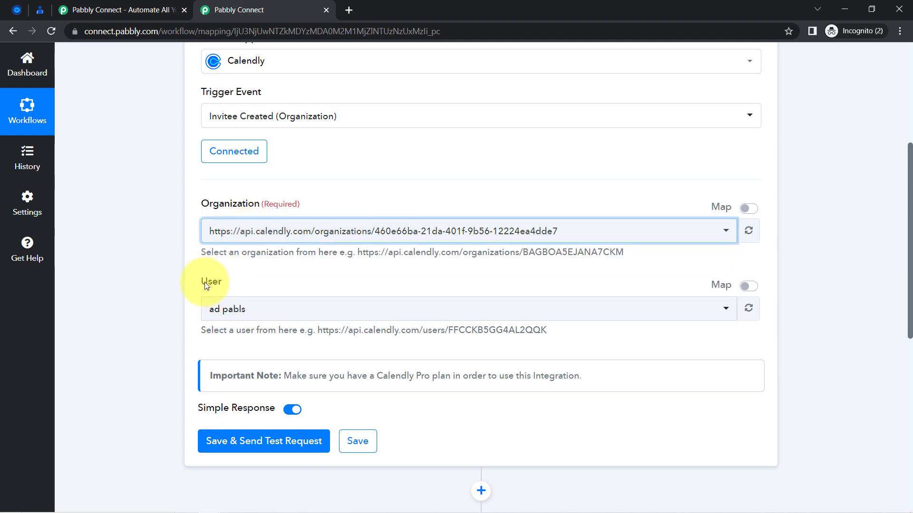
left_click_drag(202, 284, 225, 285)
scroll(256, 269, "down", 2)
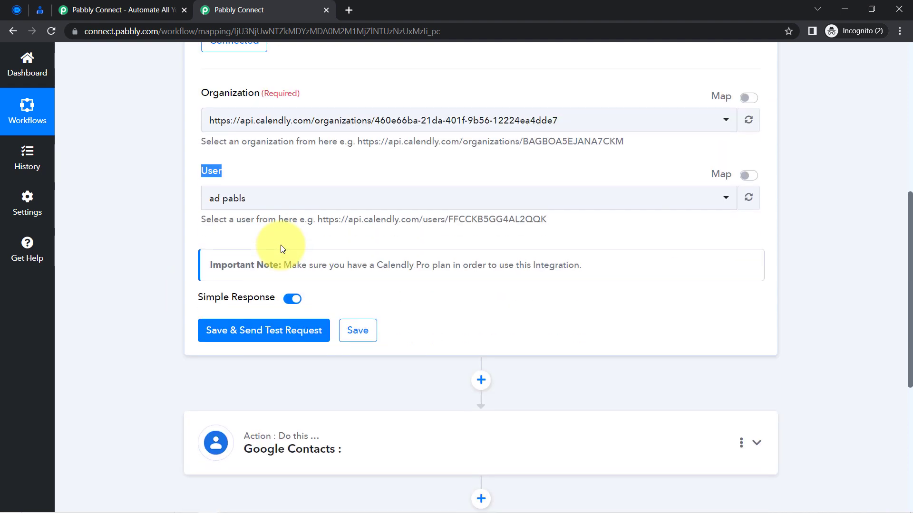
scroll(198, 366, "up", 4)
scroll(213, 356, "down", 4)
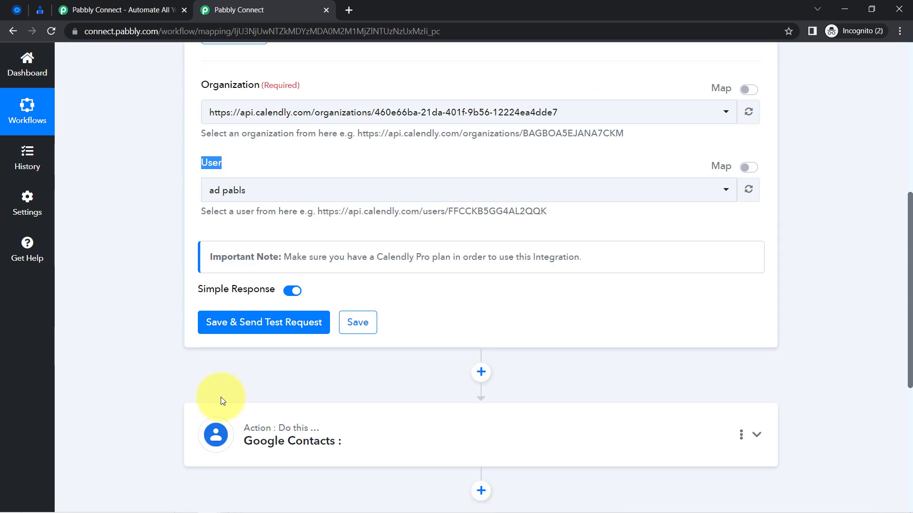
left_click(242, 333)
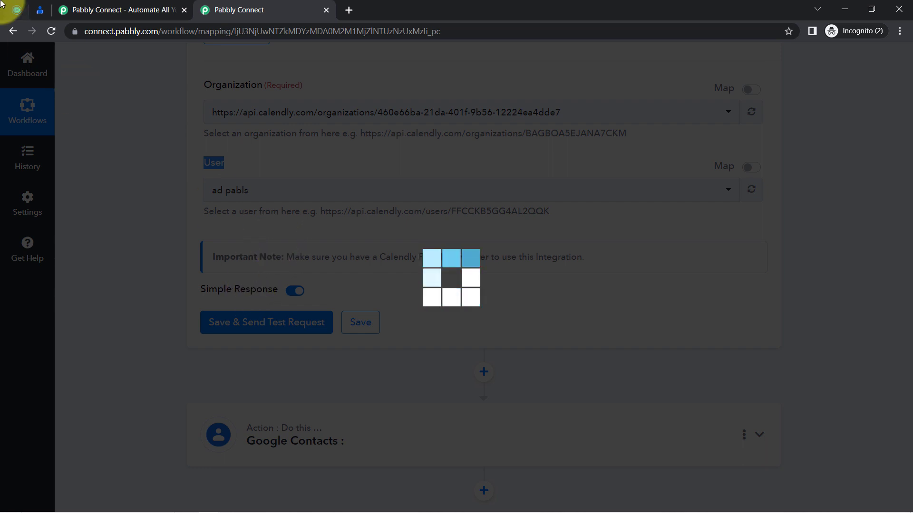
left_click(16, 9)
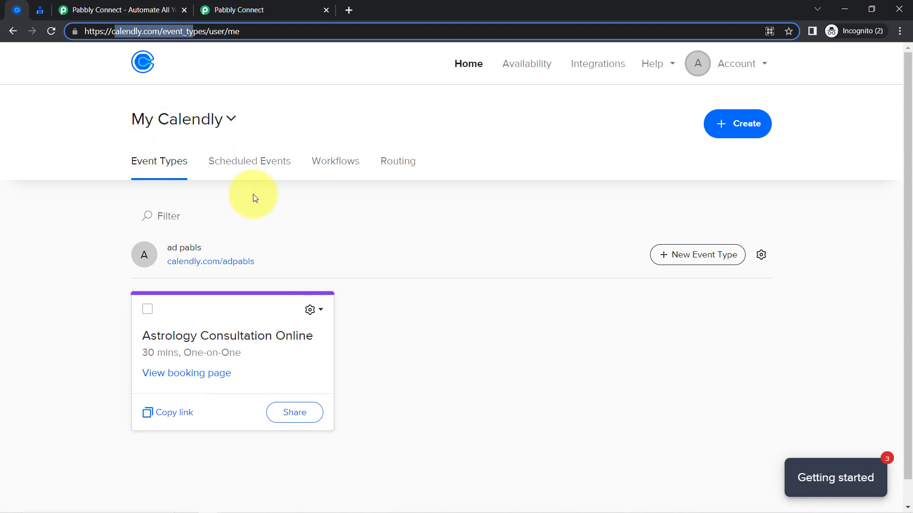
left_click(225, 3)
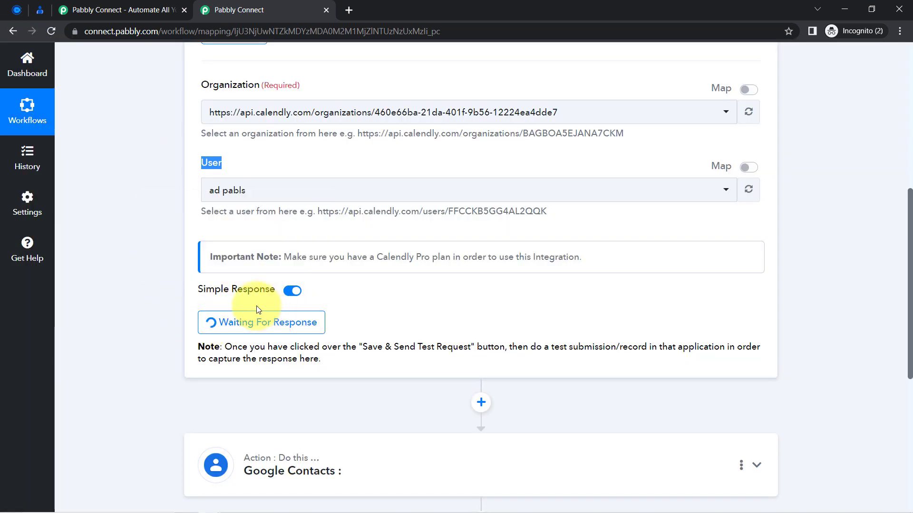
Open the Astrology Consultation Online event's public booking page from the Calendly account.
left_click(16, 10)
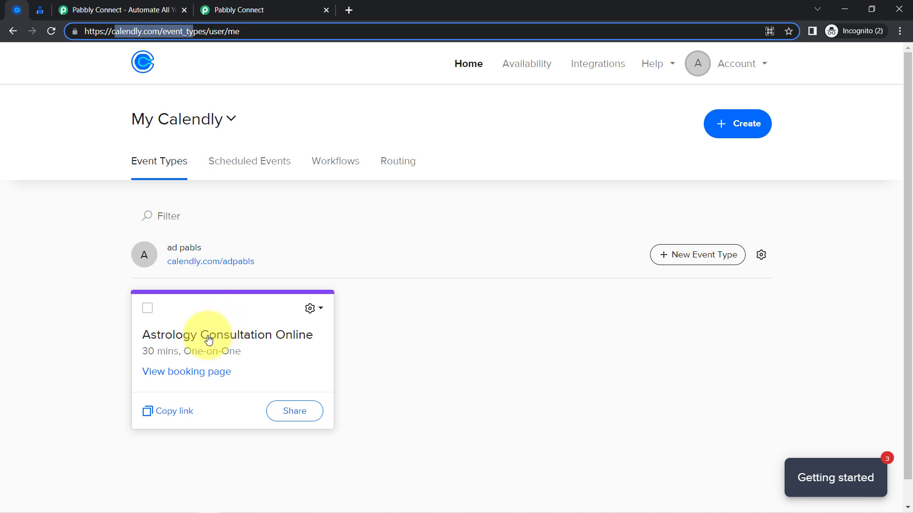
left_click(236, 339)
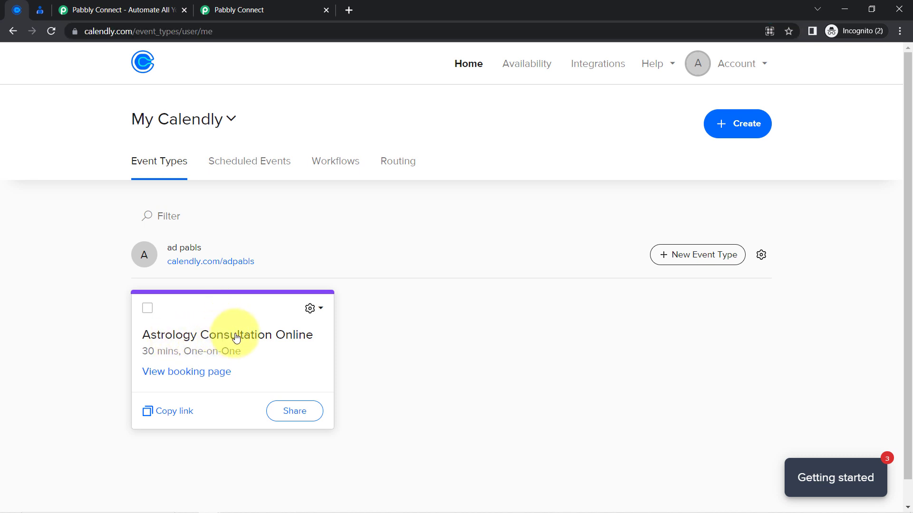
left_click(13, 31)
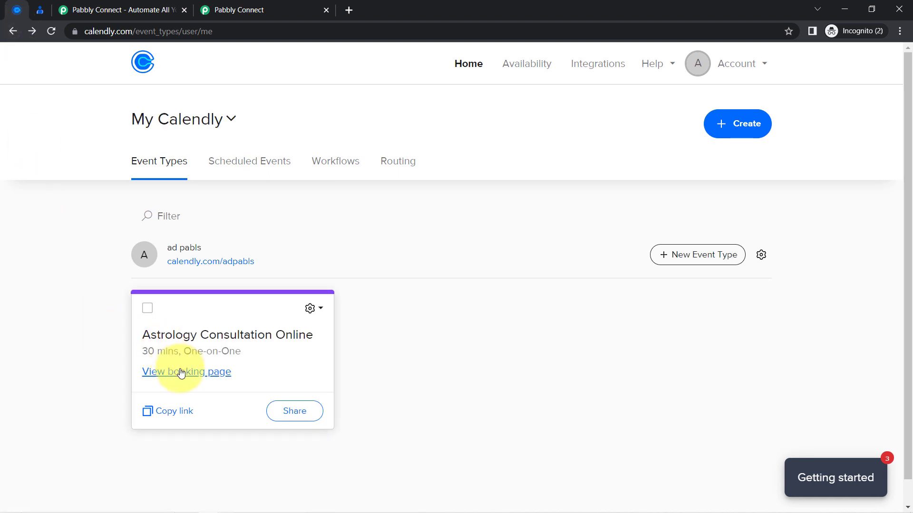
left_click(209, 372)
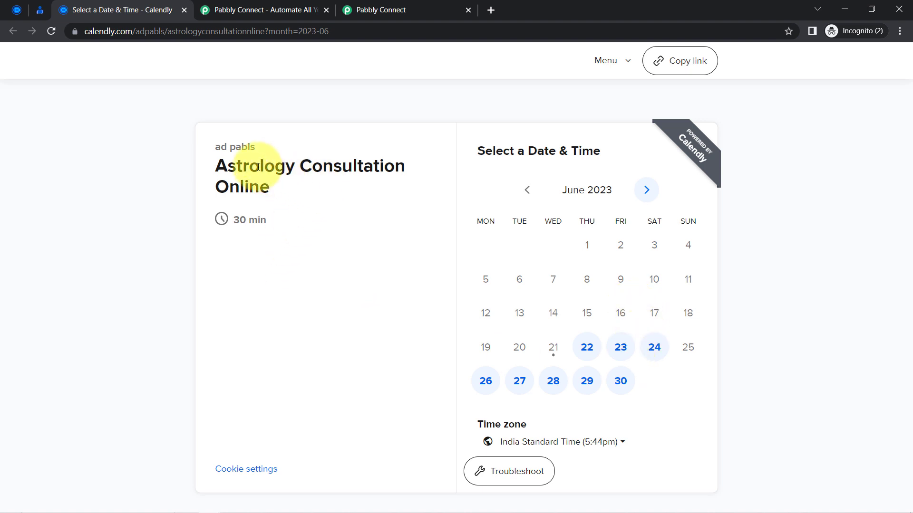
Choose Thursday June 29, 2023 at 10:00am for the Astrology Consultation Online booking.
left_click_drag(260, 167, 322, 192)
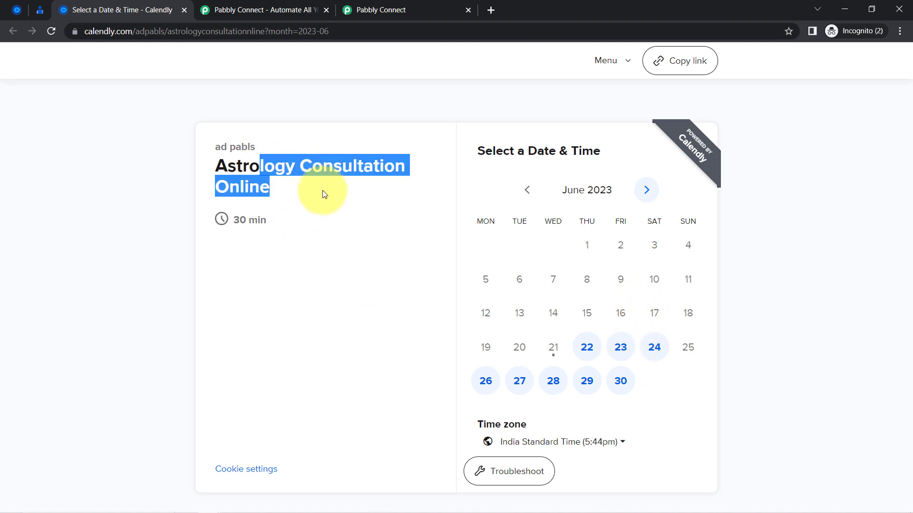
left_click(586, 381)
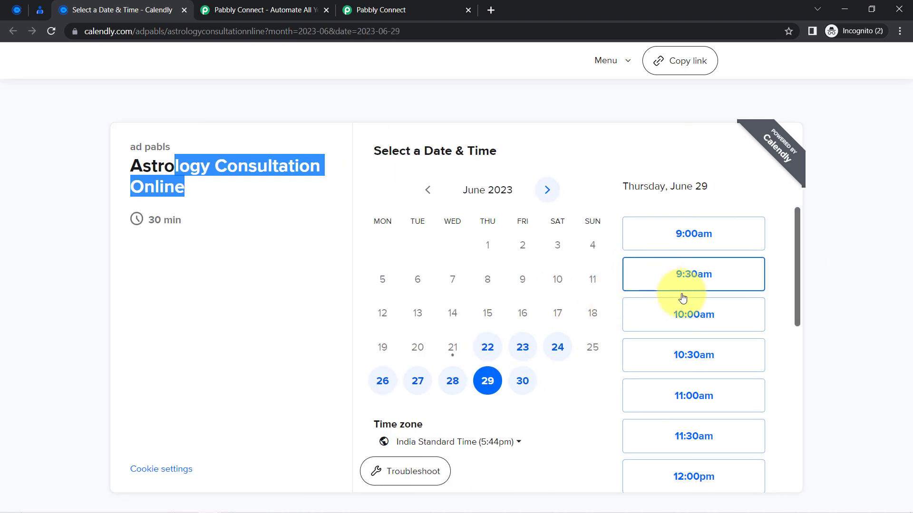
left_click(689, 313)
left_click(726, 315)
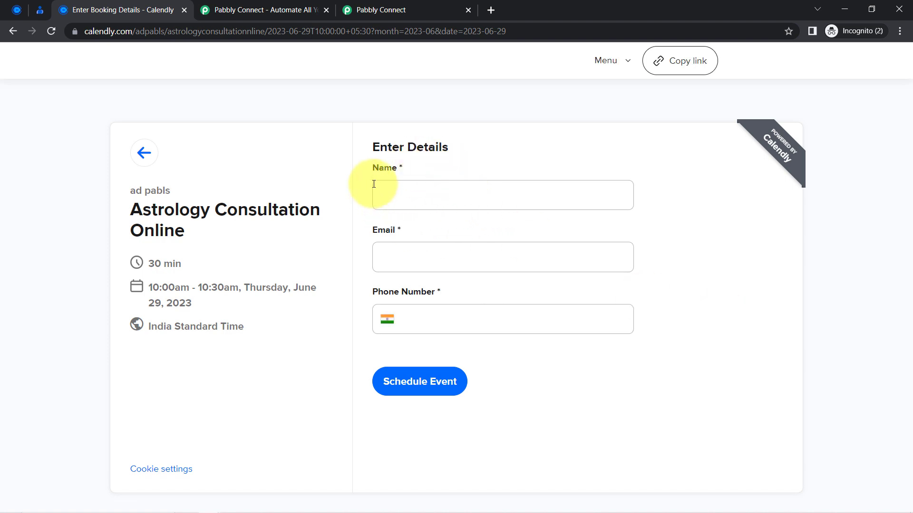
Enter the invitee's name, email and phone number and schedule the event.
left_click(436, 199)
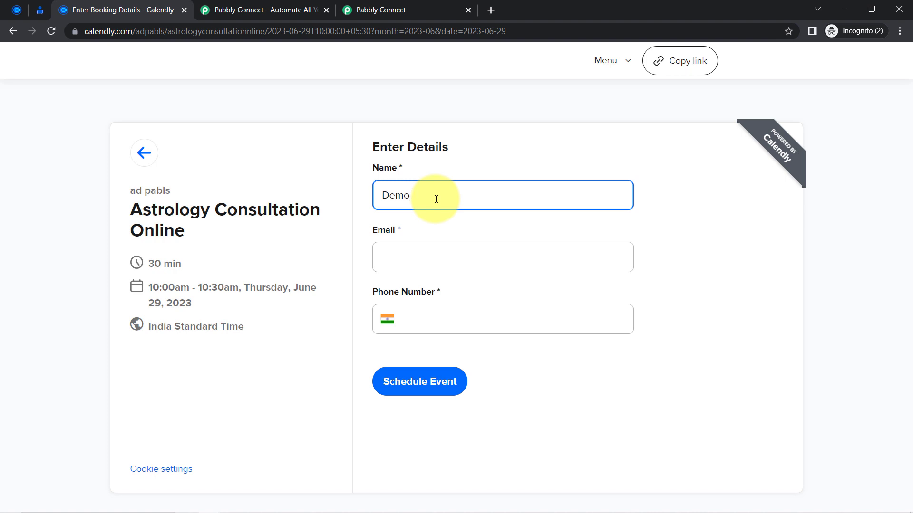
key("Tab")
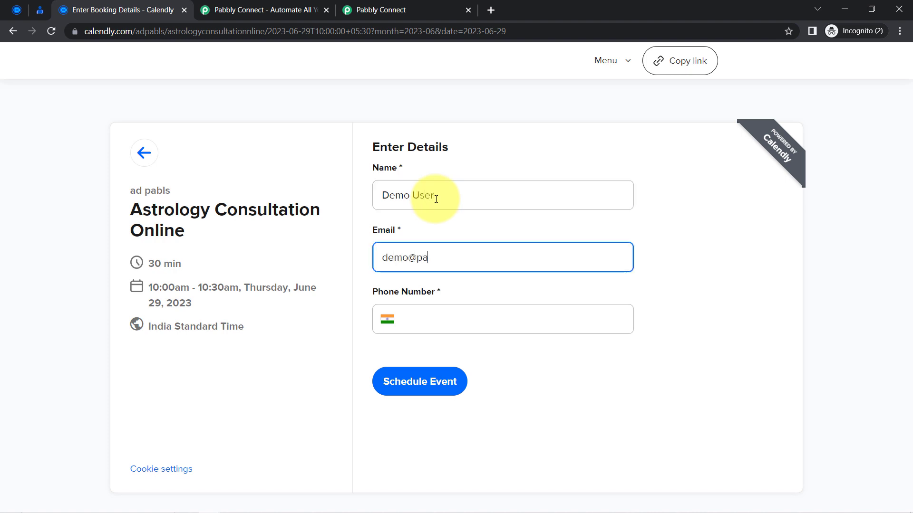
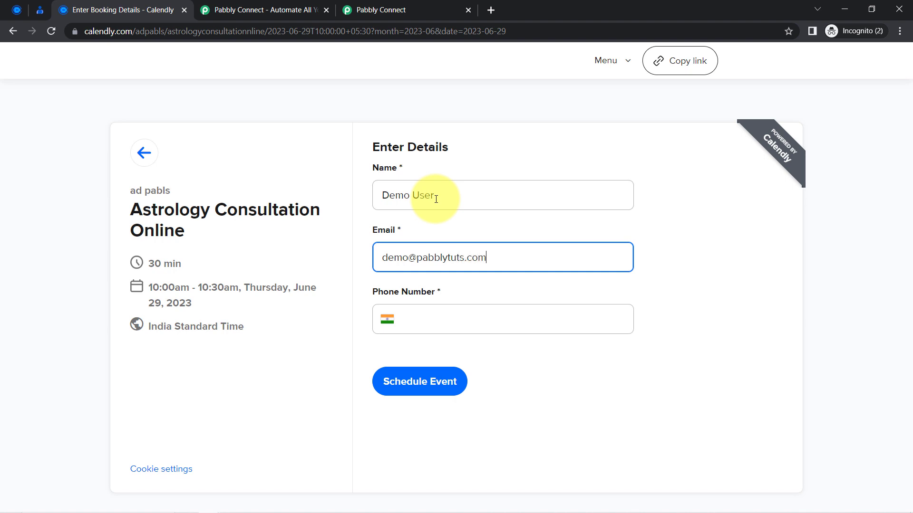
key("Tab")
key("Tab")
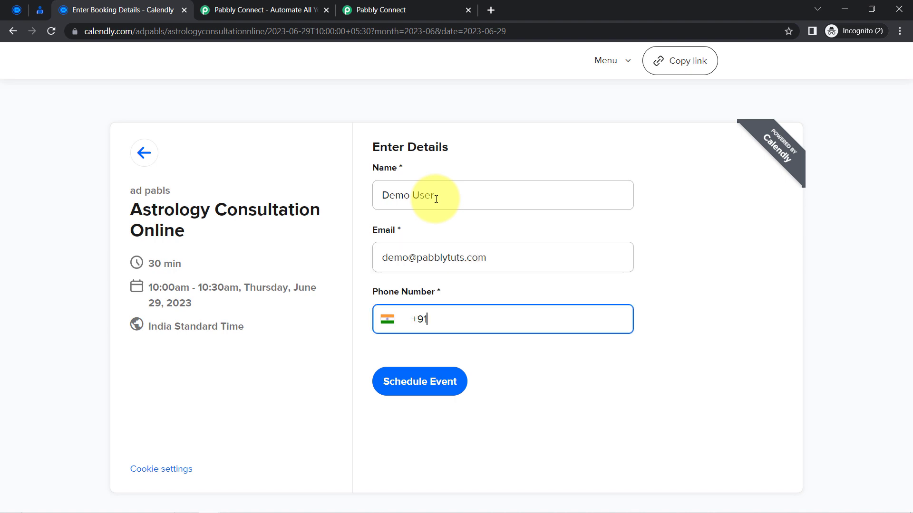
type("96666 66666")
left_click(424, 384)
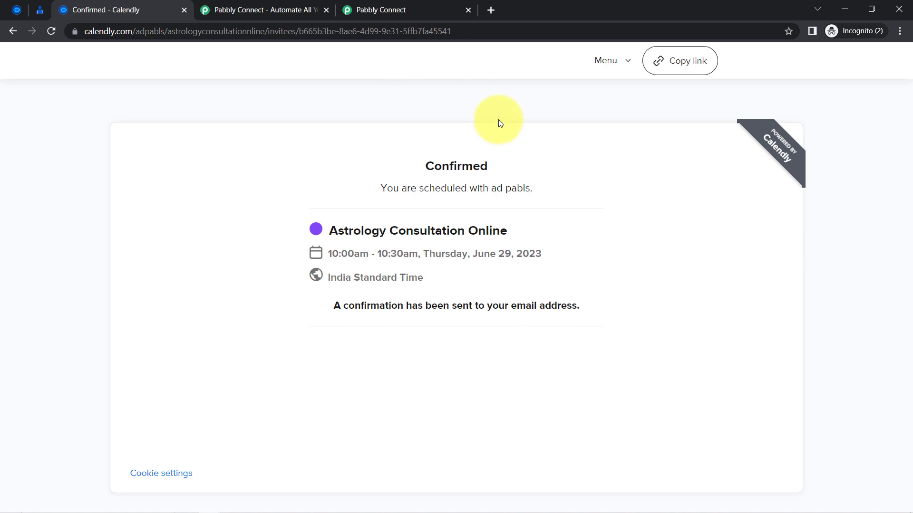
left_click(373, 9)
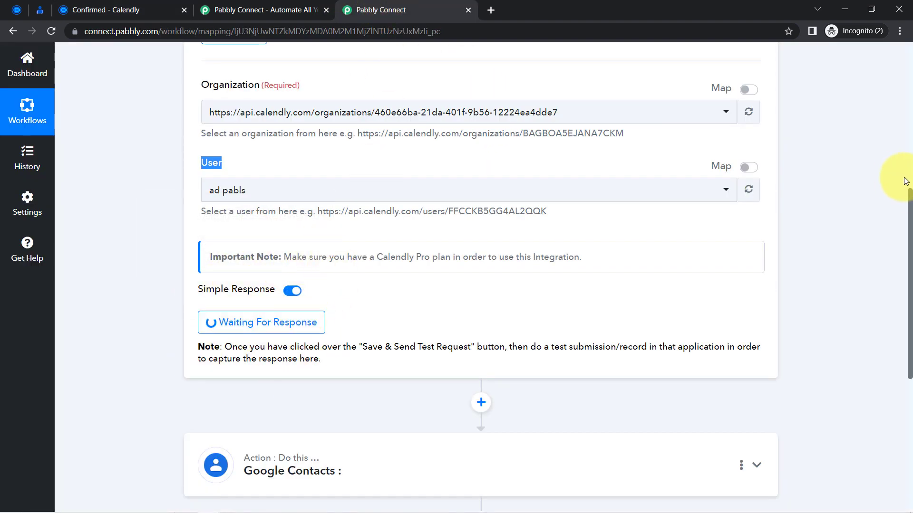
Scroll the captured Calendly response in Pabbly Connect and highlight the invitee email value.
left_click_drag(903, 197, 908, 244)
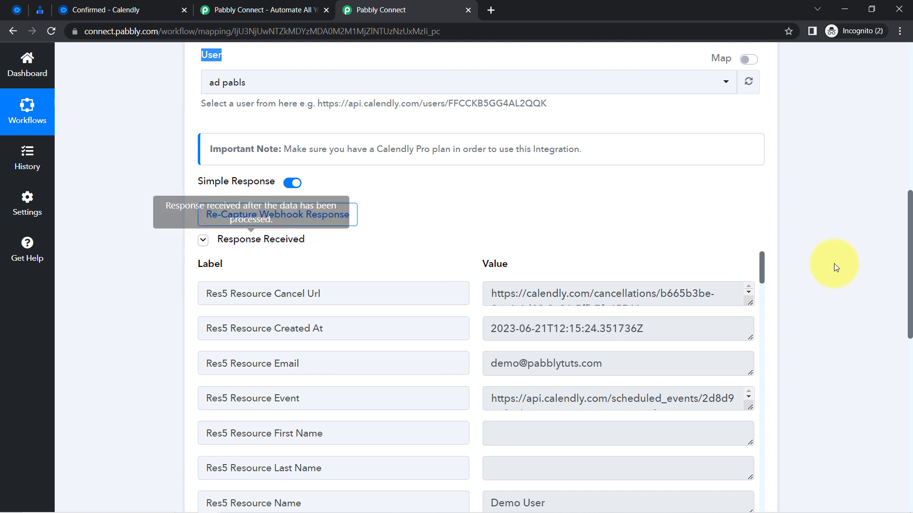
left_click_drag(908, 220, 910, 257)
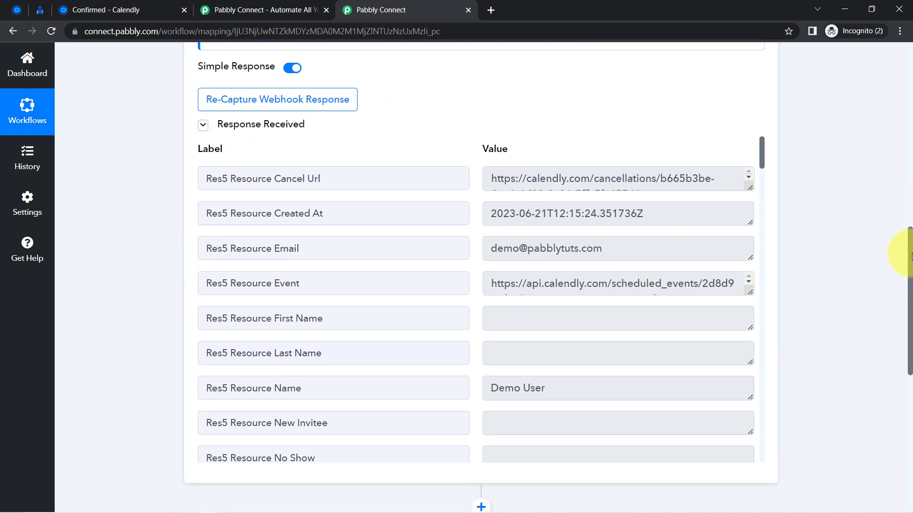
left_click_drag(512, 248, 651, 249)
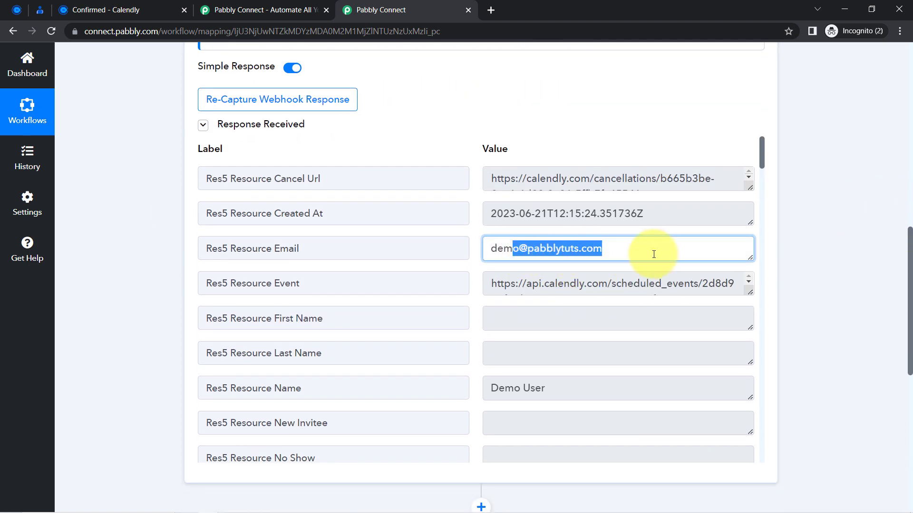
left_click_drag(509, 380, 565, 388)
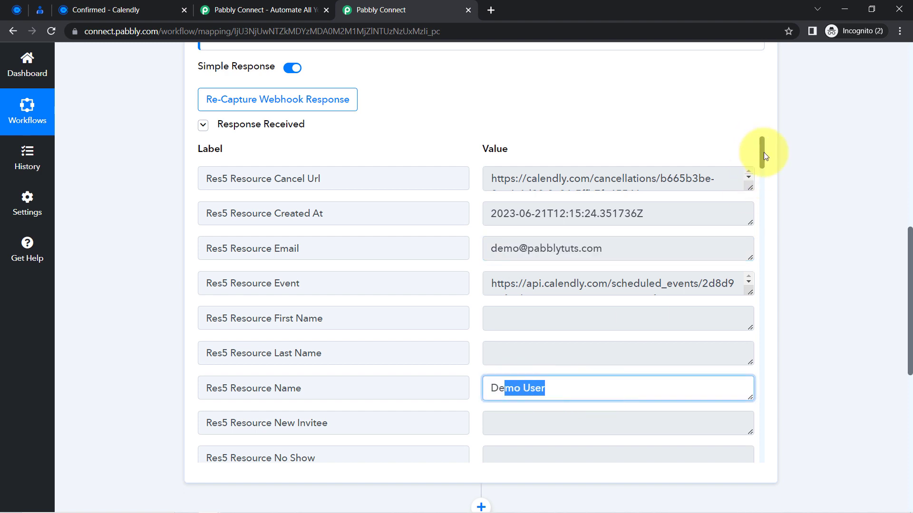
Check the captured event name and 04:30–05:00 UTC times, then view the booking confirmation.
scroll(763, 157, "down", 1)
scroll(765, 165, "down", 6)
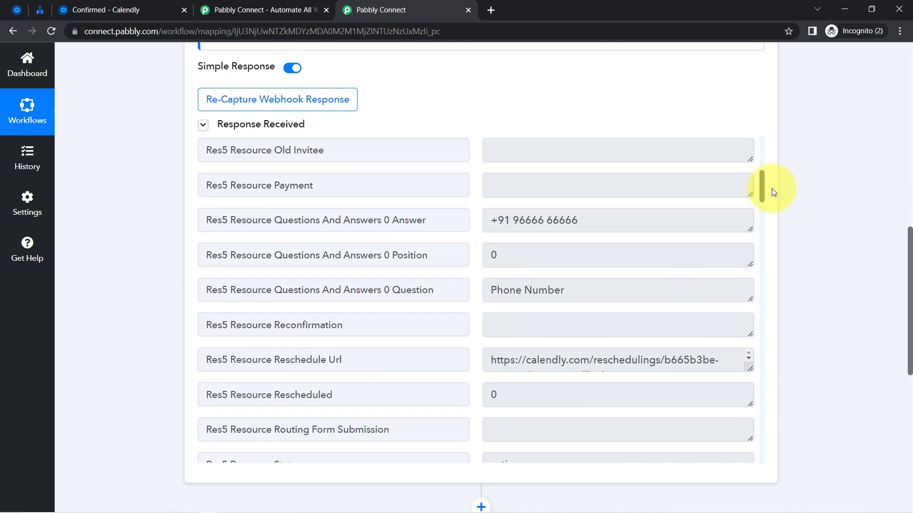
scroll(772, 191, "down", 8)
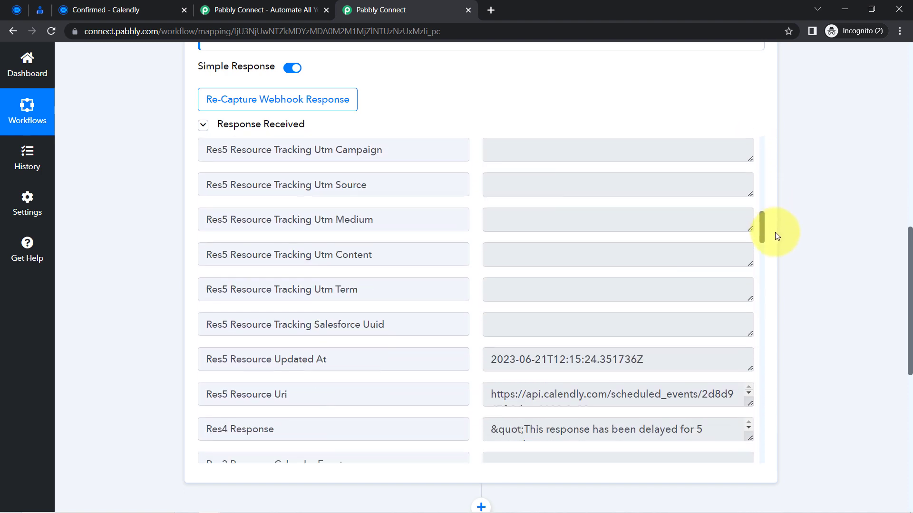
scroll(774, 236, "down", 6)
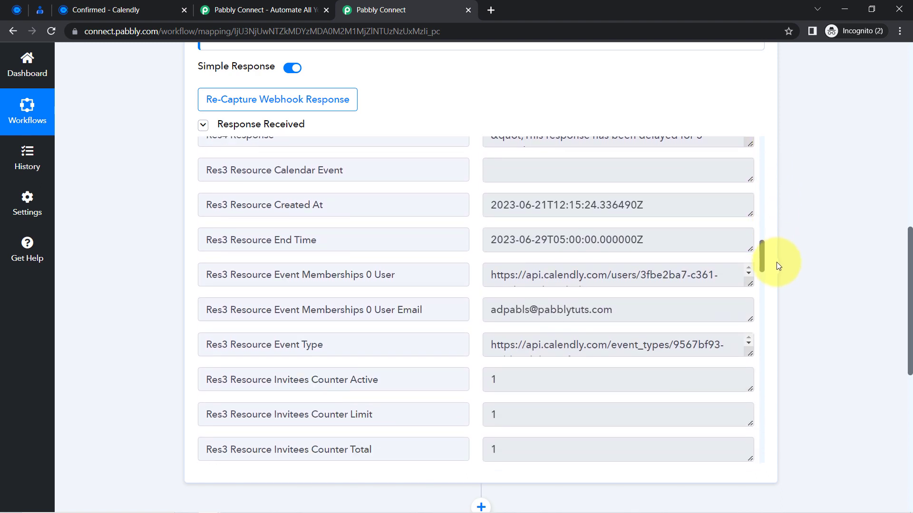
scroll(777, 265, "down", 8)
left_click(642, 284)
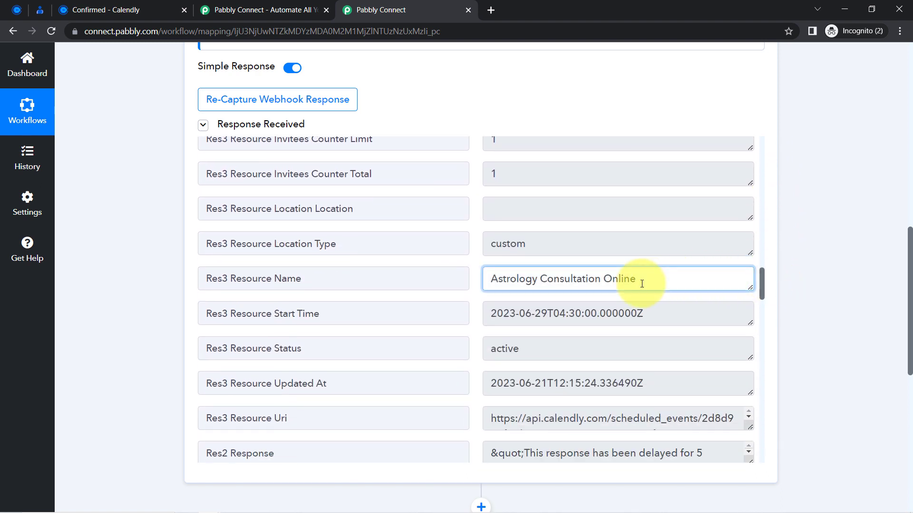
triple_click(641, 284)
left_click_drag(535, 314, 650, 324)
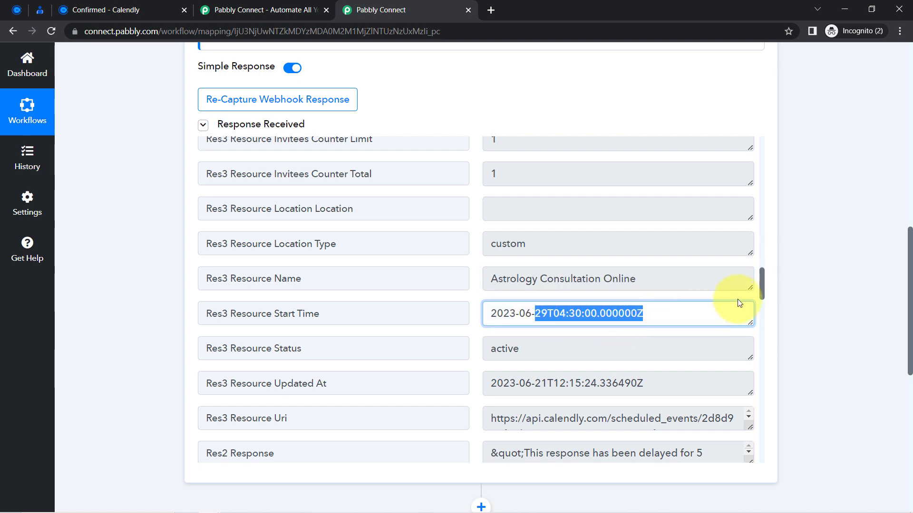
left_click_drag(762, 282, 643, 363)
left_click_drag(533, 383, 638, 385)
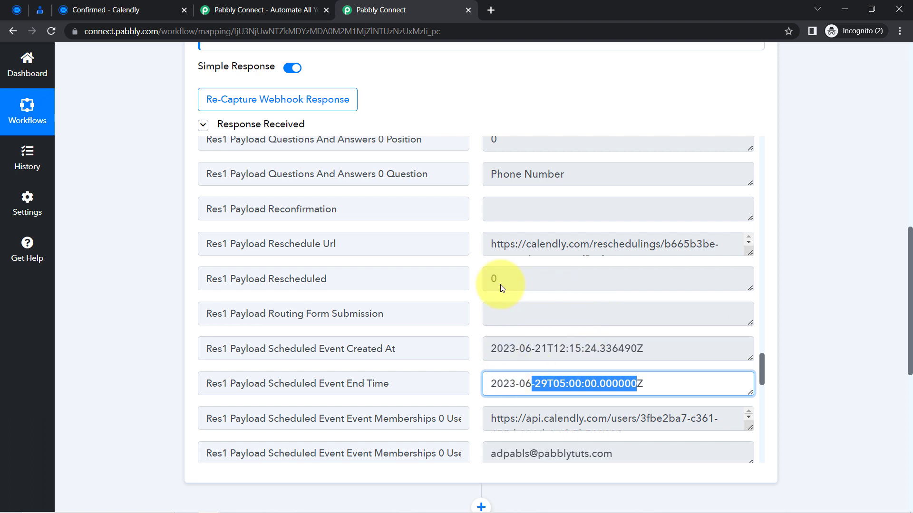
left_click(114, 10)
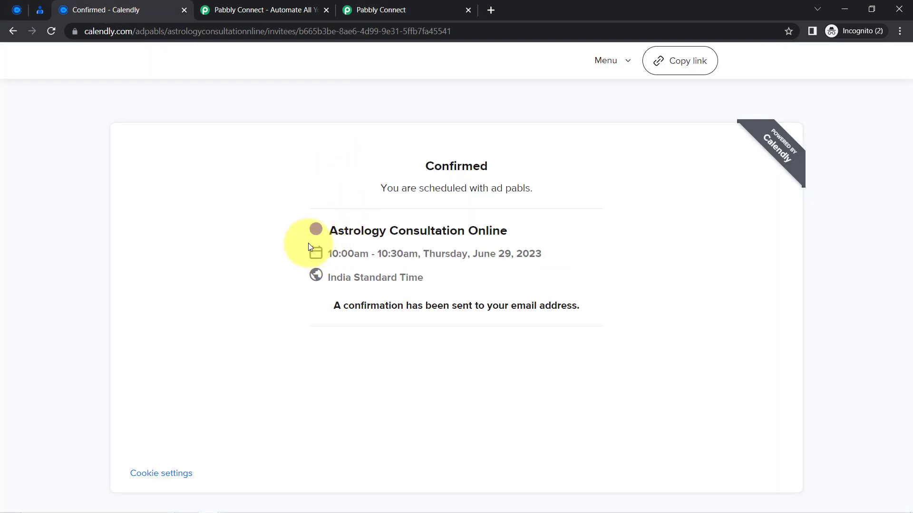
Compare the booked 10:00am time with the captured start time's date, 2023-06-29.
left_click_drag(332, 253, 417, 257)
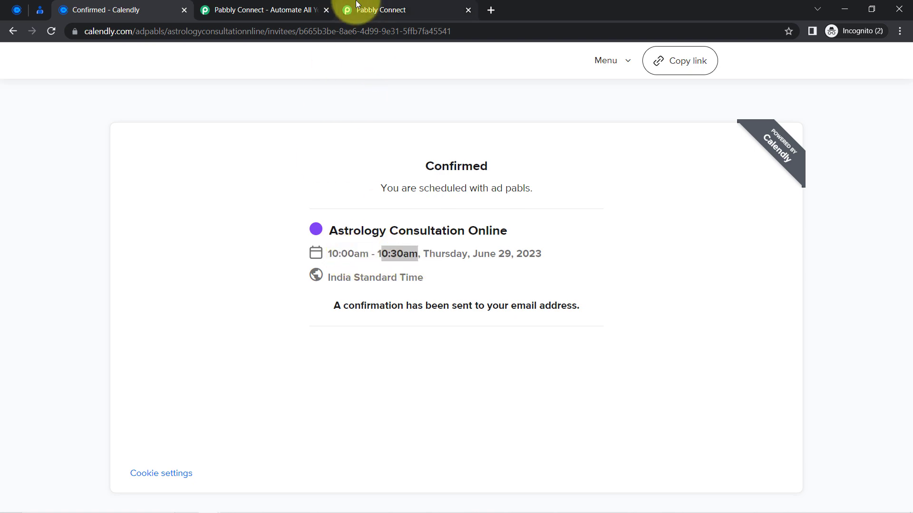
left_click(376, 10)
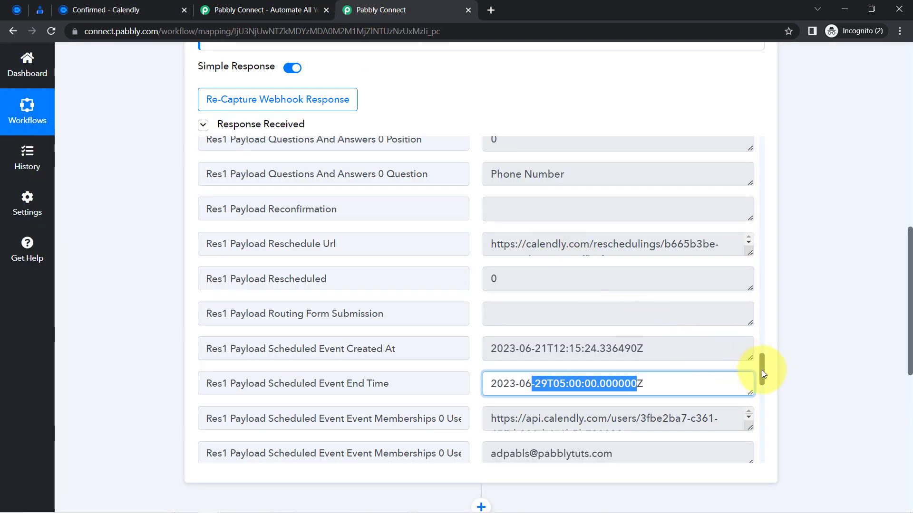
left_click_drag(761, 369, 756, 287)
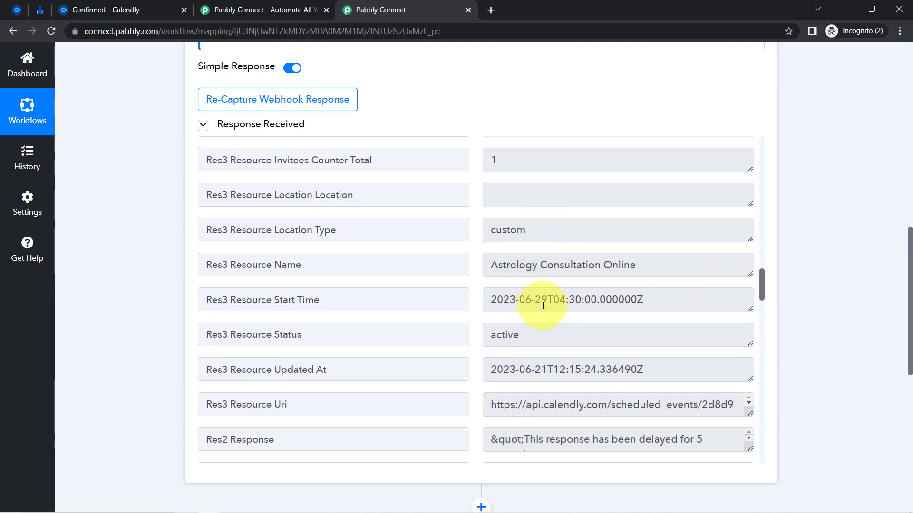
left_click_drag(547, 300, 490, 300)
left_click(95, 10)
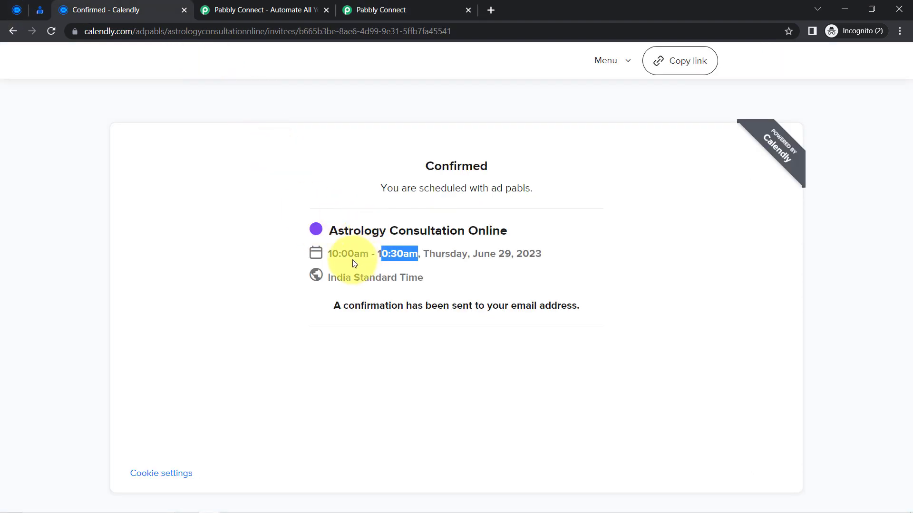
left_click_drag(332, 256, 396, 254)
left_click(383, 6)
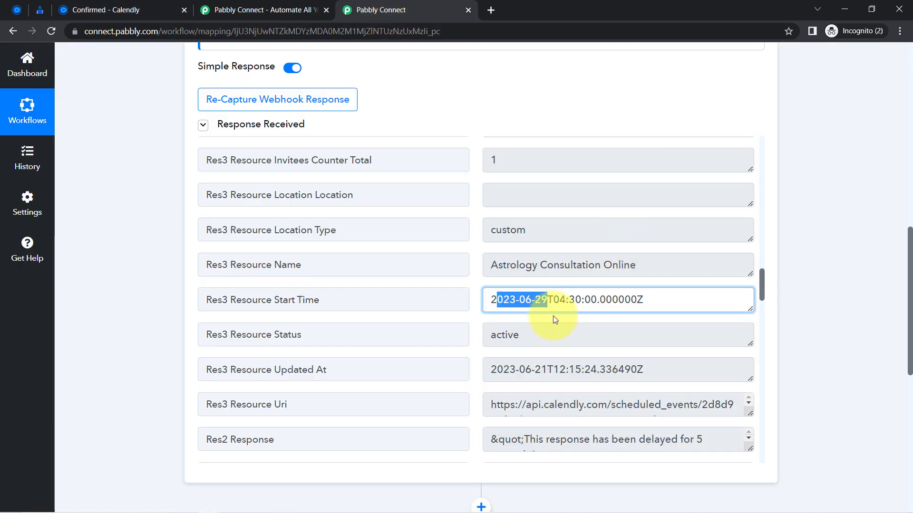
Confirm the captured 04:30 start time matches the booking, then scroll up to the Calendly trigger.
left_click(572, 300)
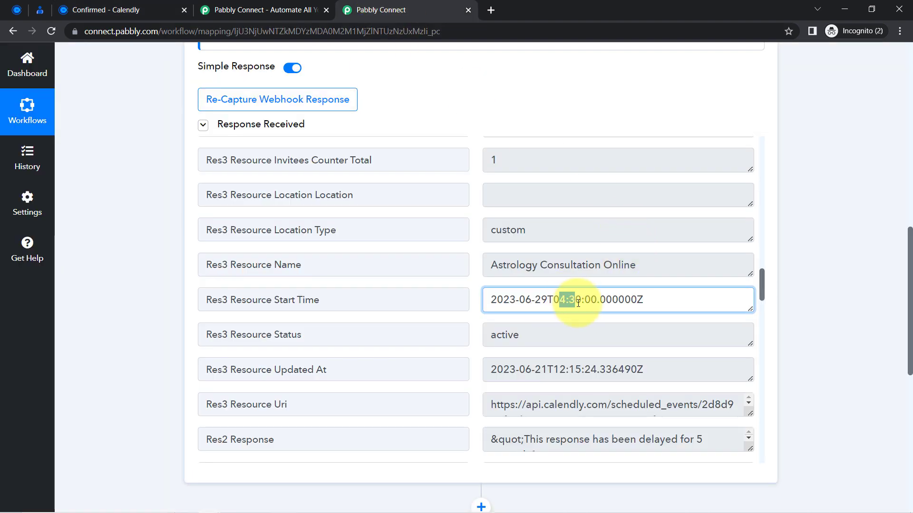
left_click_drag(559, 301, 602, 303)
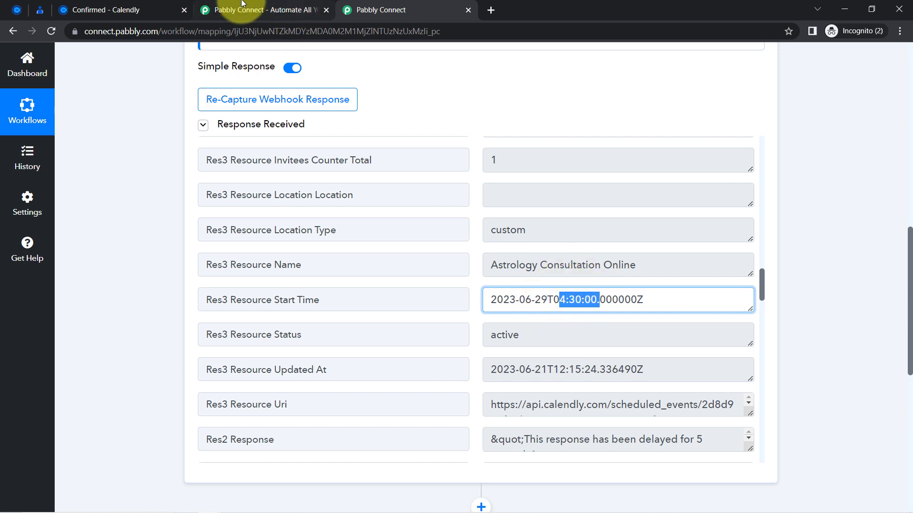
left_click(116, 10)
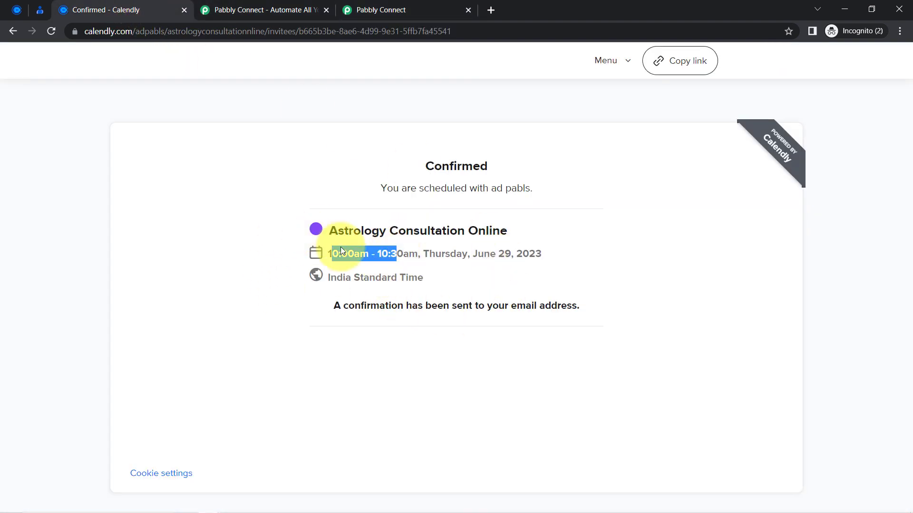
left_click(363, 9)
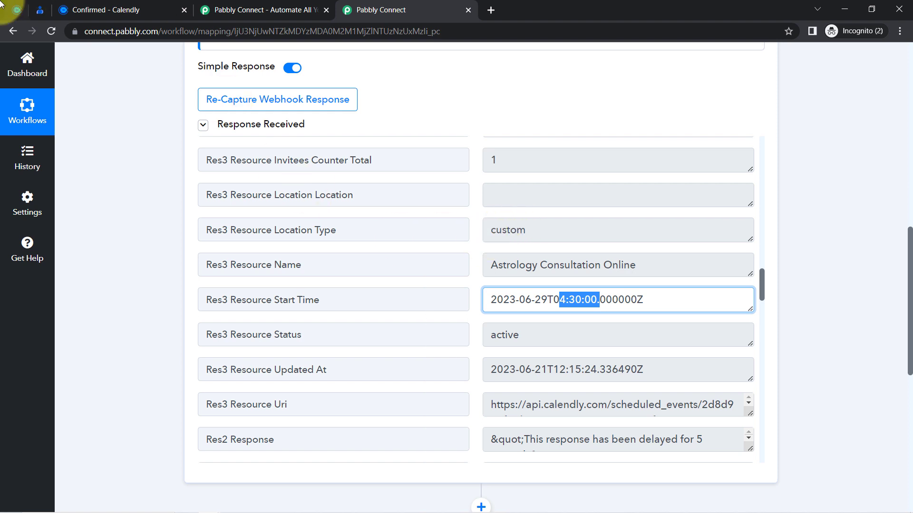
left_click(90, 10)
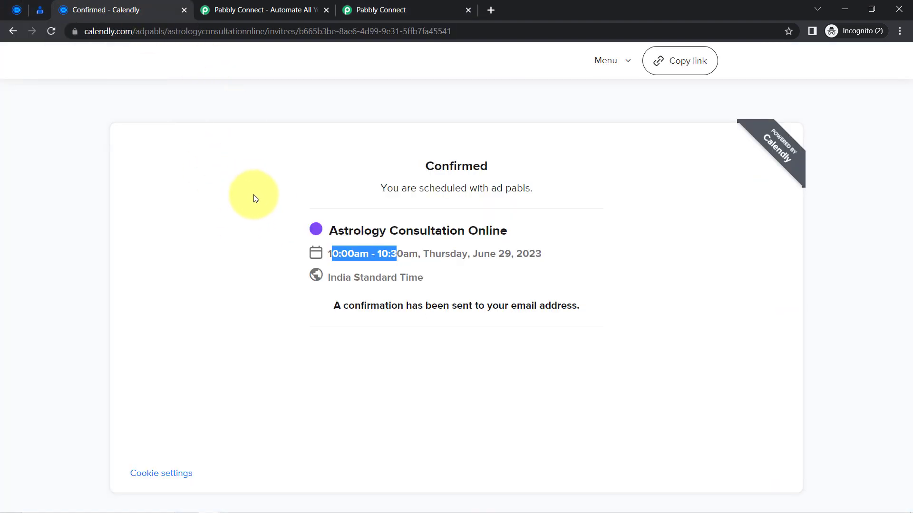
left_click(252, 206)
left_click(387, 9)
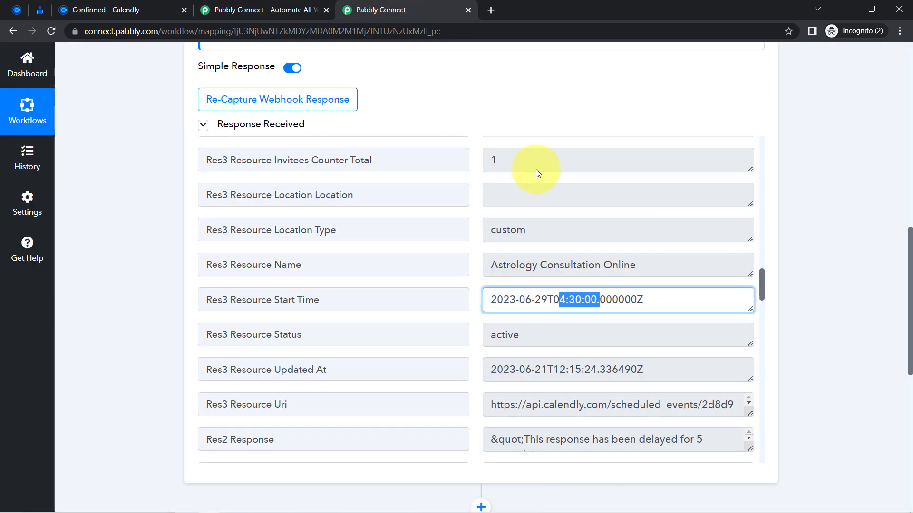
left_click_drag(910, 240, 897, 21)
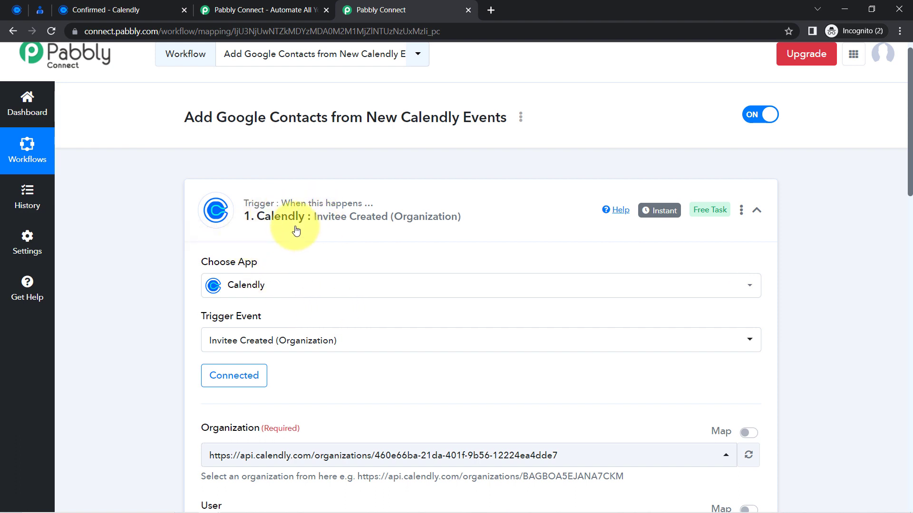
Collapse the Calendly trigger and set the Google Contacts action event to Create Contact.
mouse_move(660, 212)
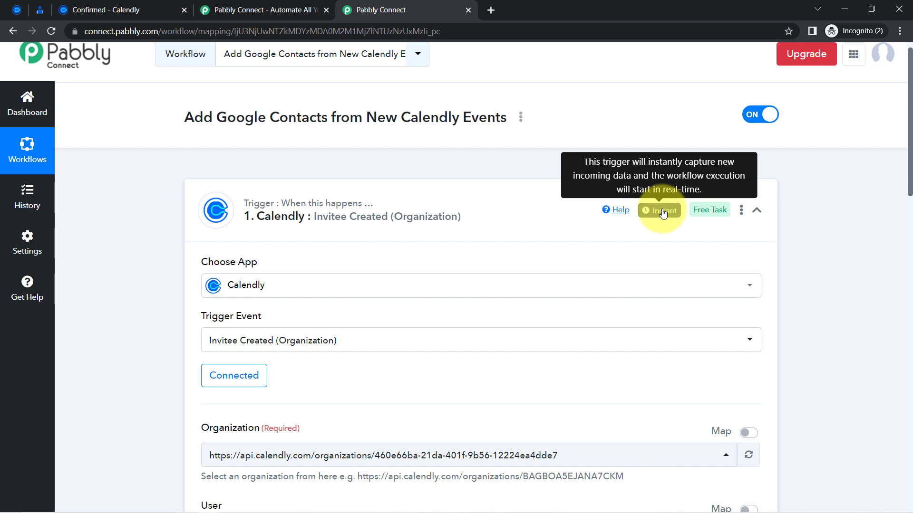
left_click(378, 217)
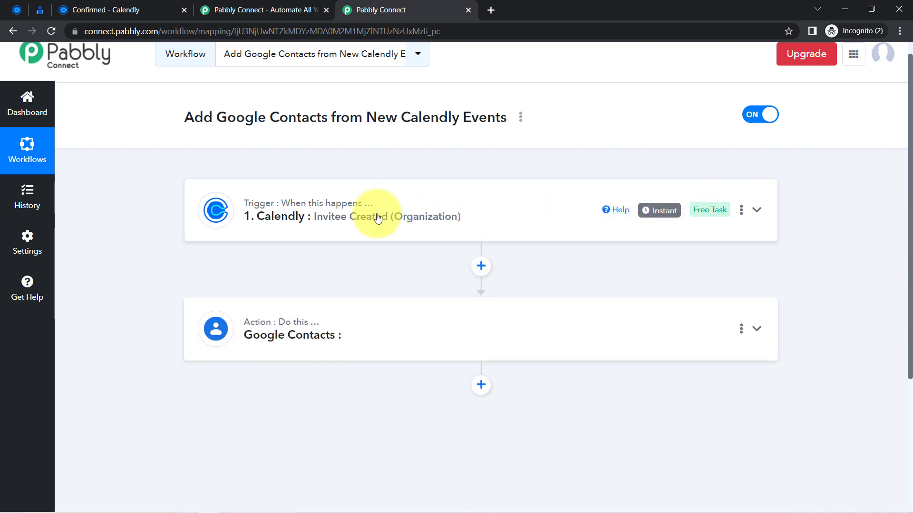
left_click_drag(909, 225, 911, 331)
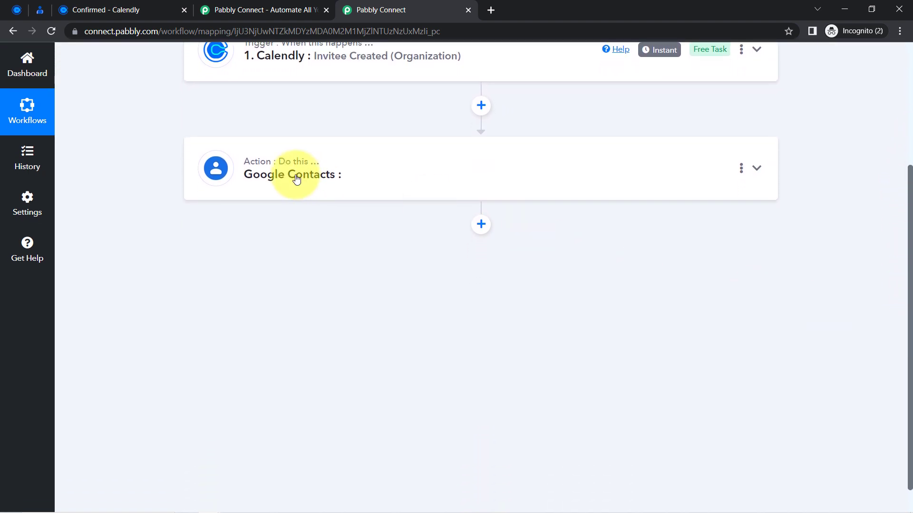
left_click(278, 173)
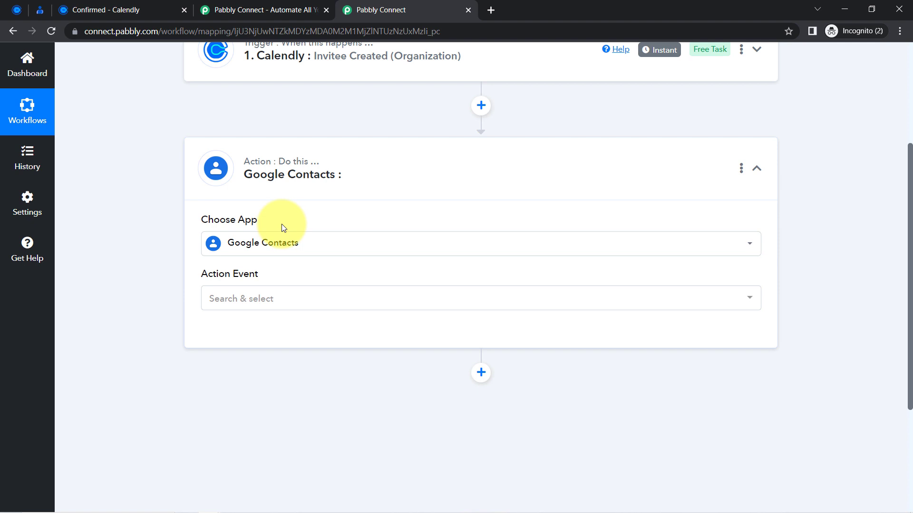
left_click(230, 298)
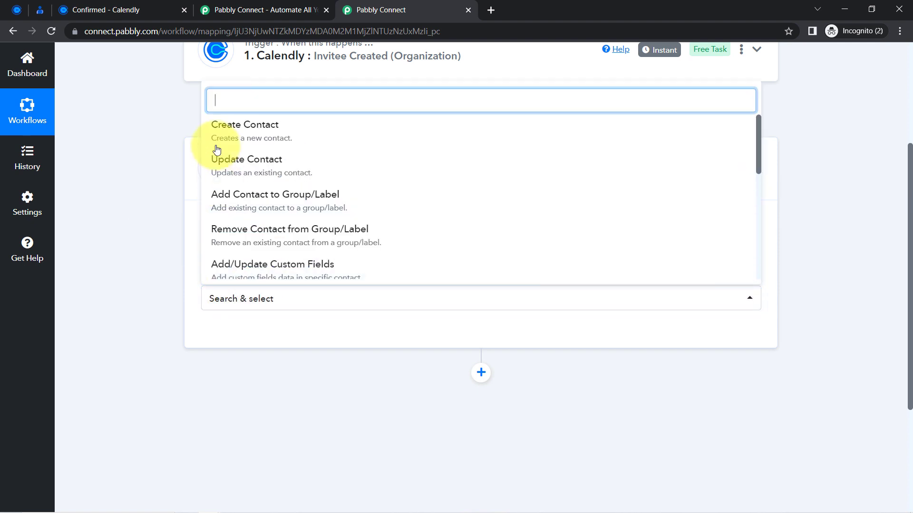
left_click(241, 137)
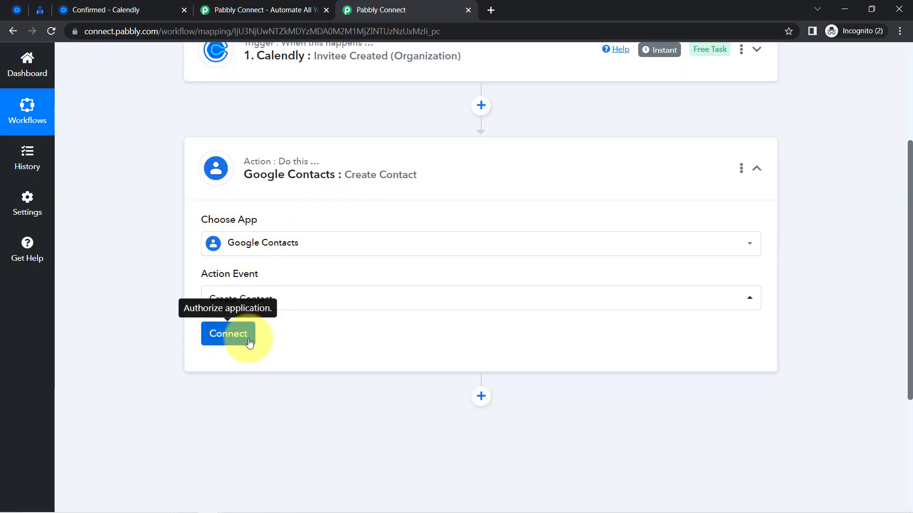
Skip Google sign-in and save the action with the existing Google Contacts #1 connection.
left_click(220, 336)
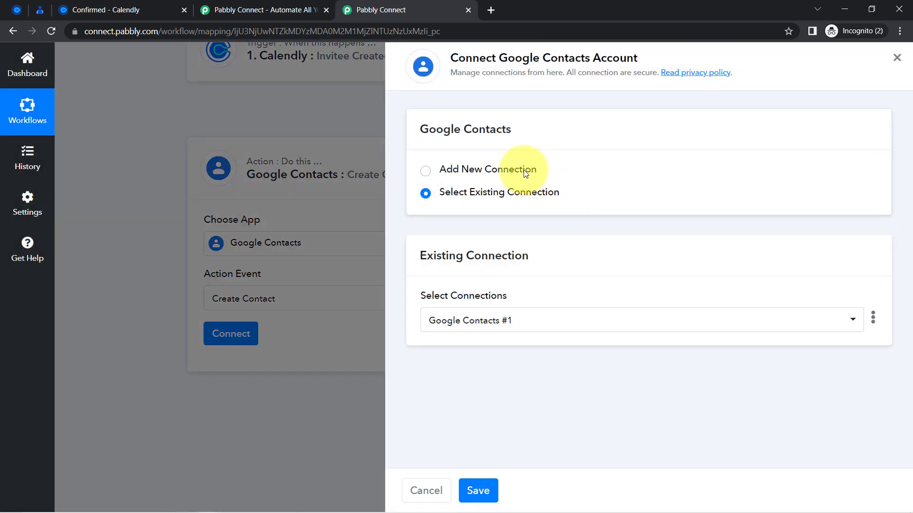
left_click(521, 170)
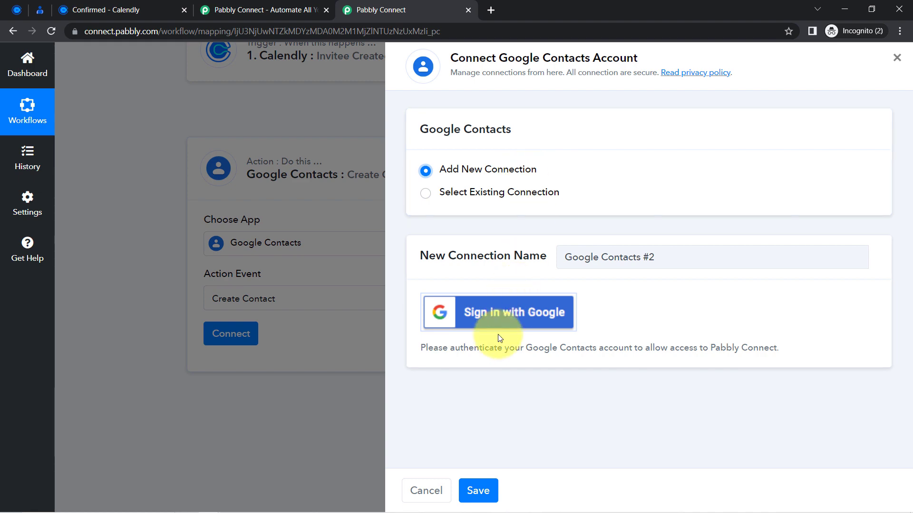
left_click(477, 318)
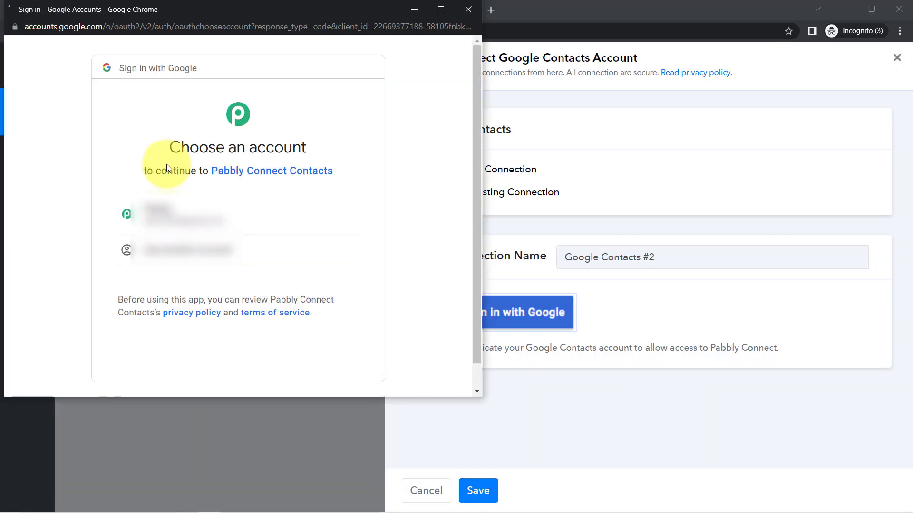
left_click(470, 12)
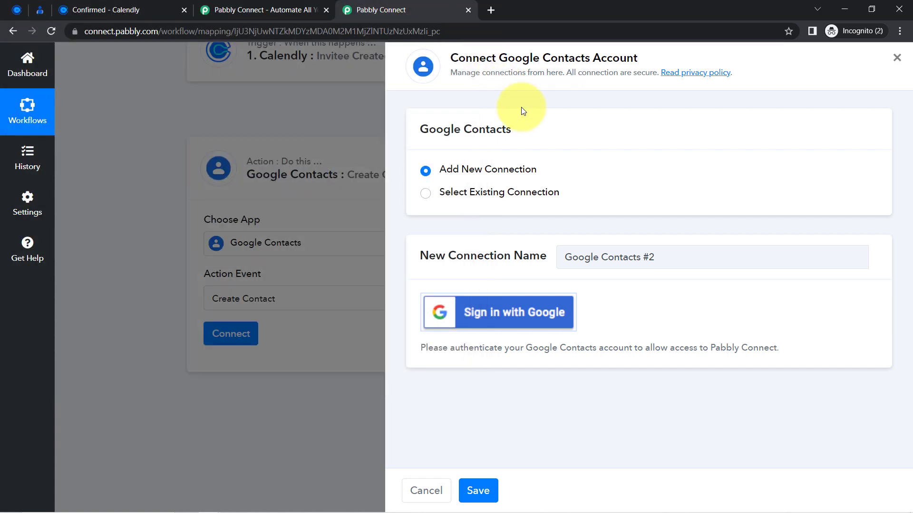
left_click(482, 193)
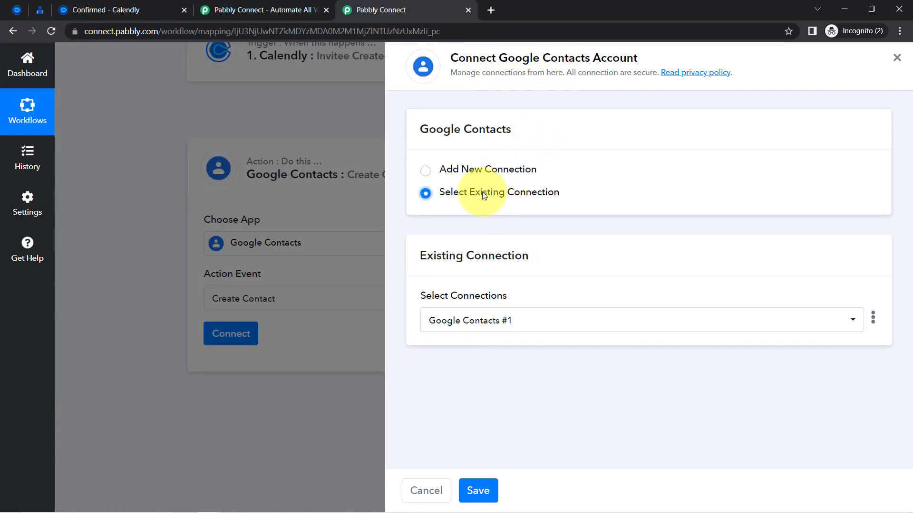
left_click(473, 490)
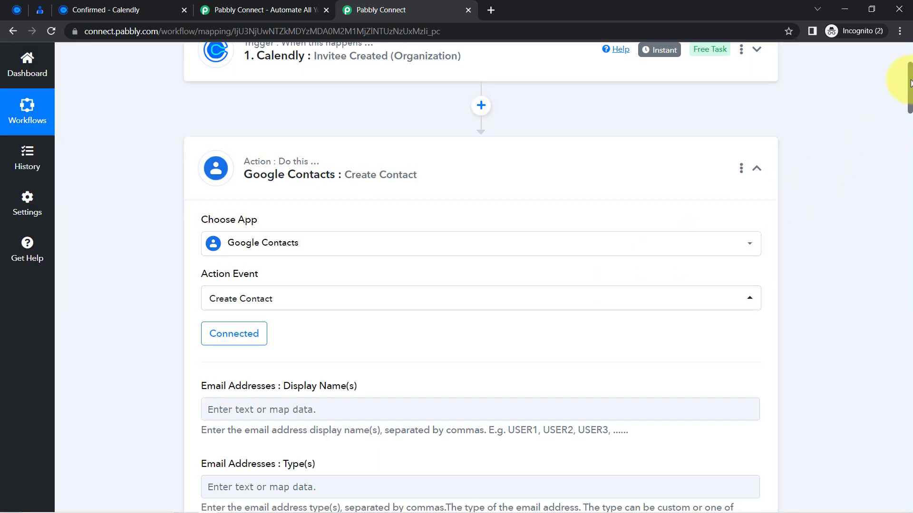
left_click_drag(911, 84, 910, 103)
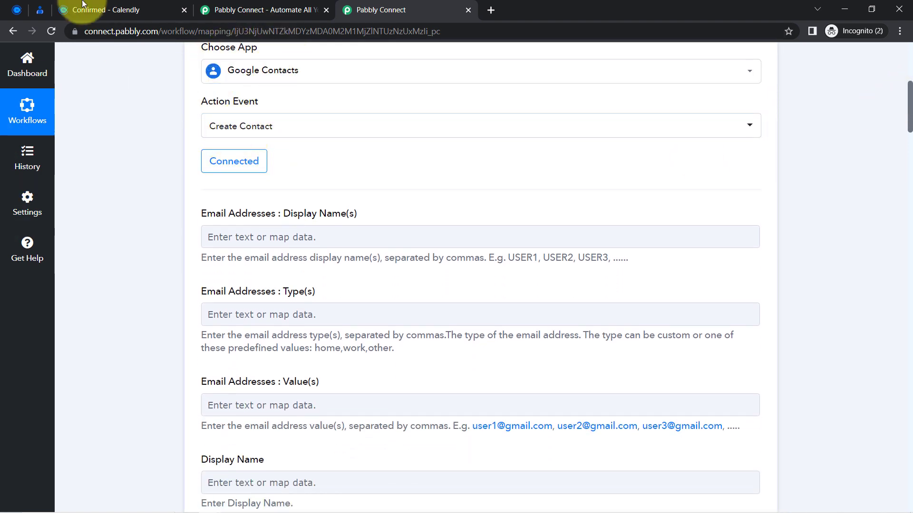
left_click(42, 5)
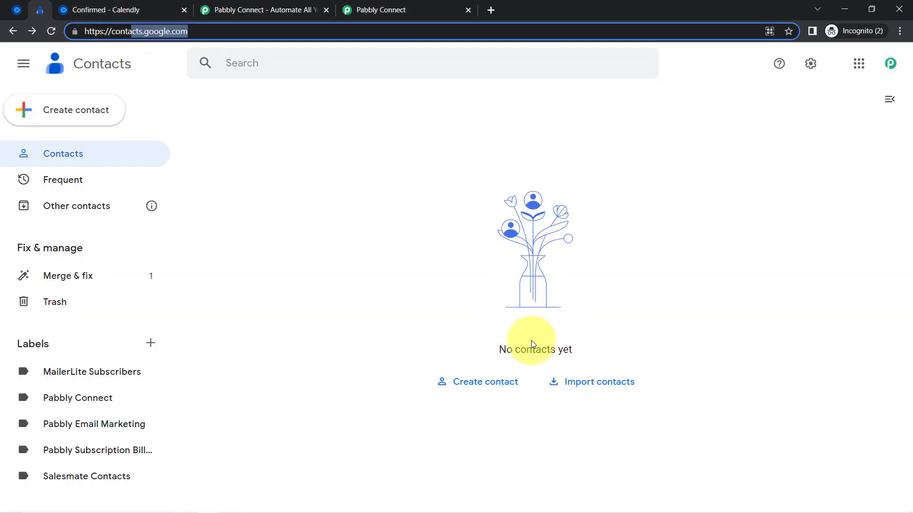
left_click_drag(506, 350, 585, 363)
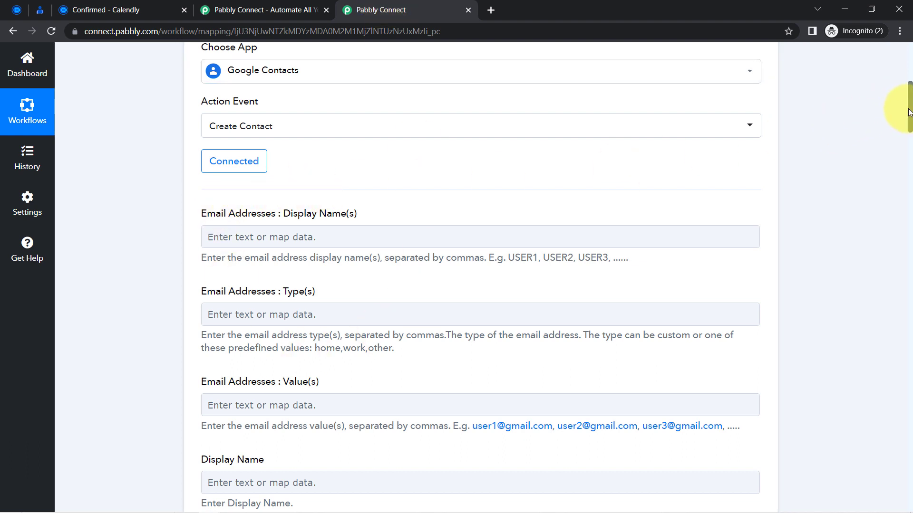
left_click_drag(911, 114, 910, 53)
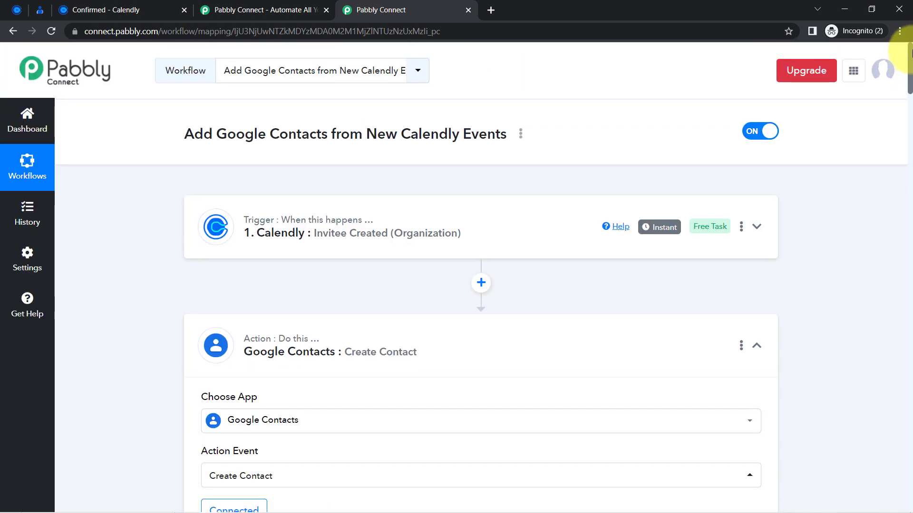
Map the Calendly Res5 Resource Name into the email Display Name(s) field.
left_click(266, 233)
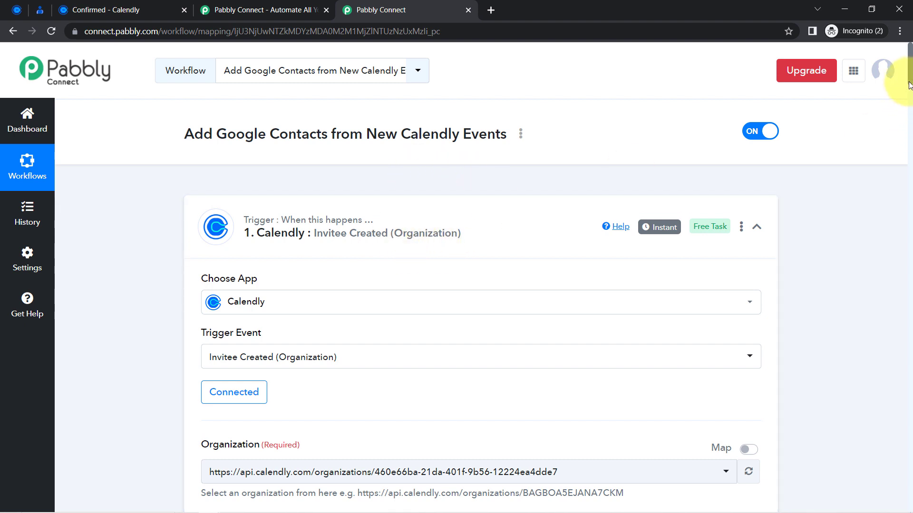
left_click_drag(909, 86, 909, 204)
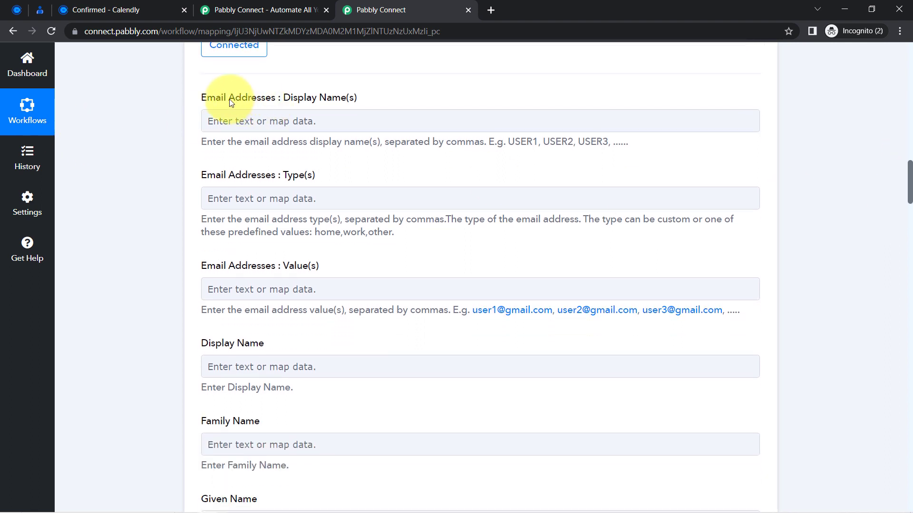
left_click(308, 104)
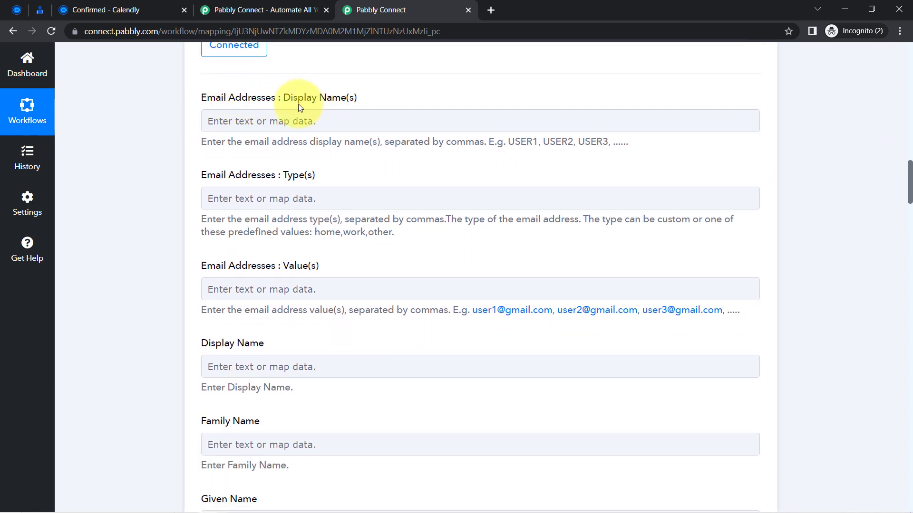
left_click_drag(222, 142, 293, 151)
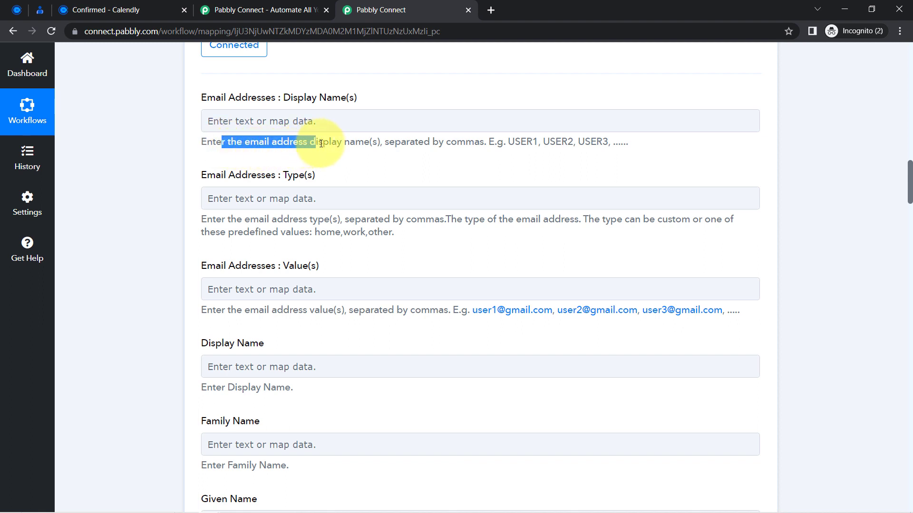
left_click(289, 124)
left_click(248, 178)
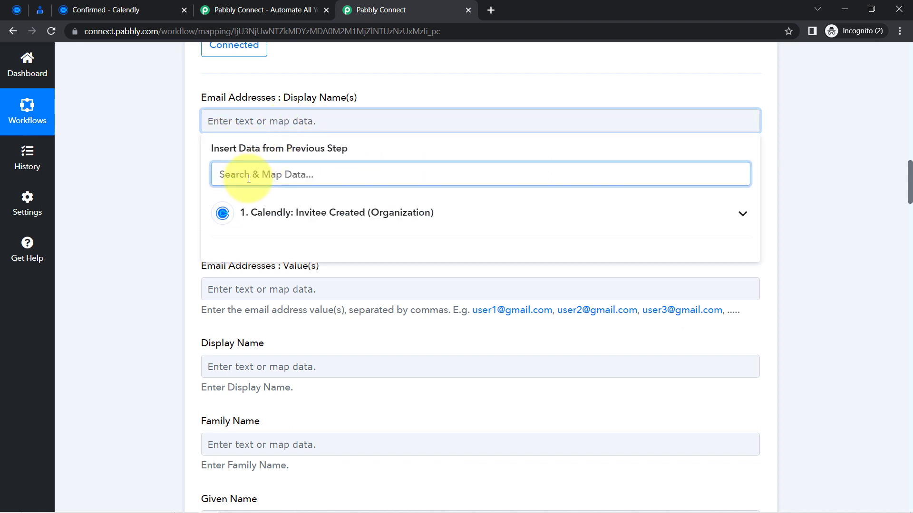
type("dem")
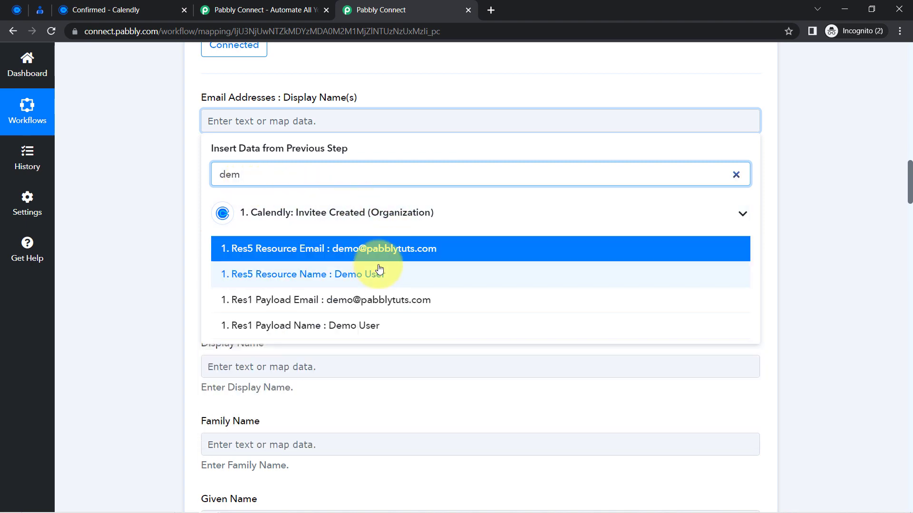
left_click(368, 276)
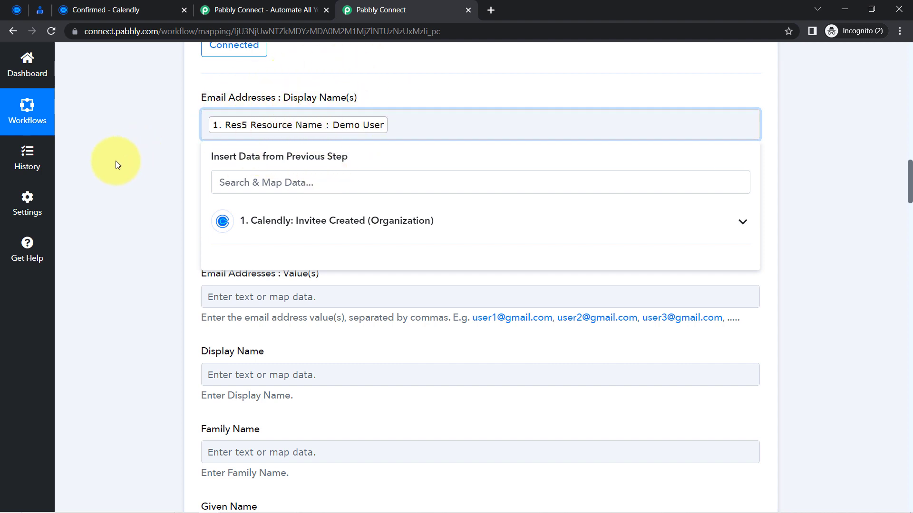
left_click(119, 159)
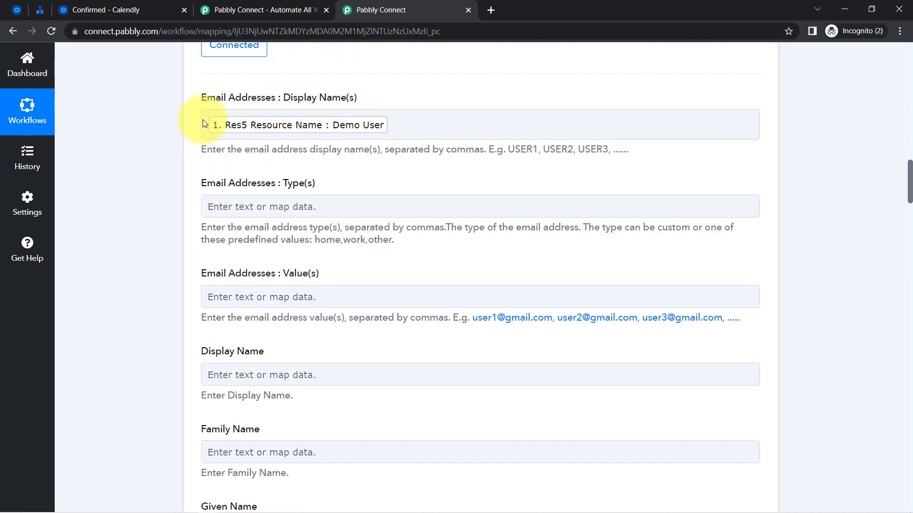
Leave email type empty and map Res5 Resource Email into the email Value(s) field.
left_click(219, 206)
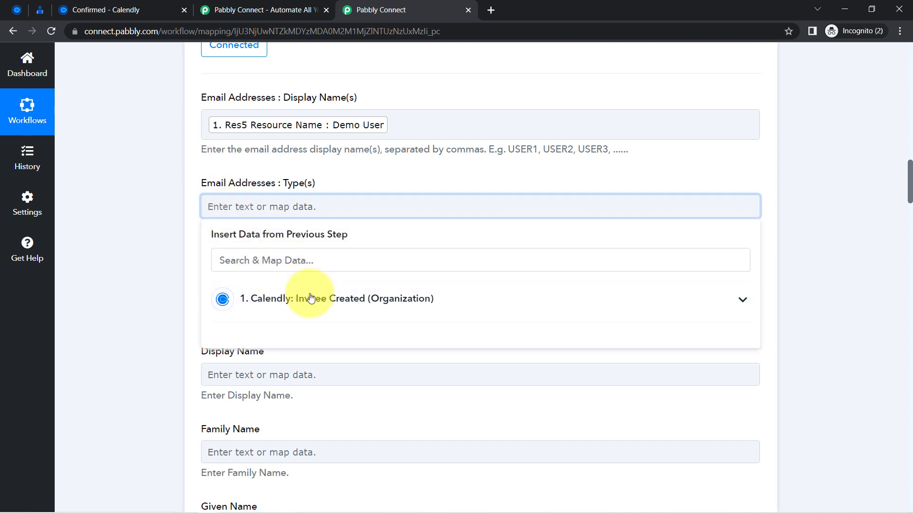
left_click(296, 299)
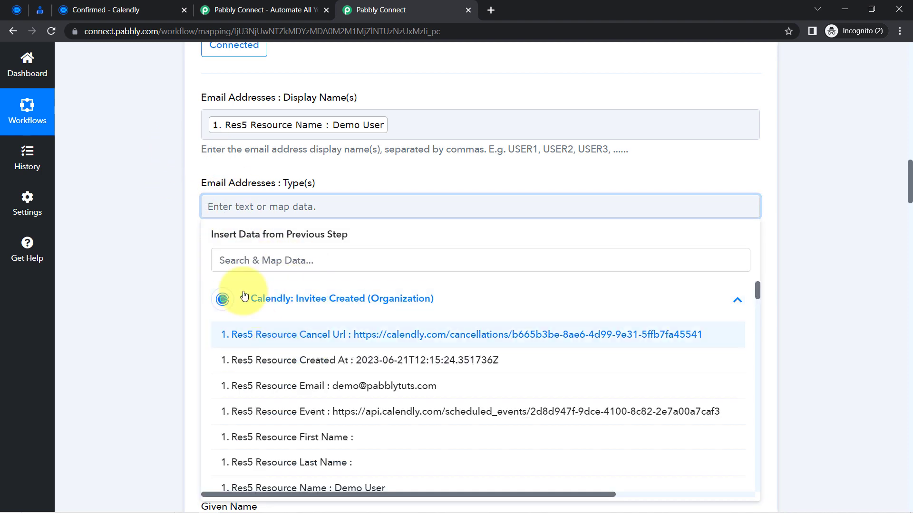
left_click(275, 301)
left_click(164, 273)
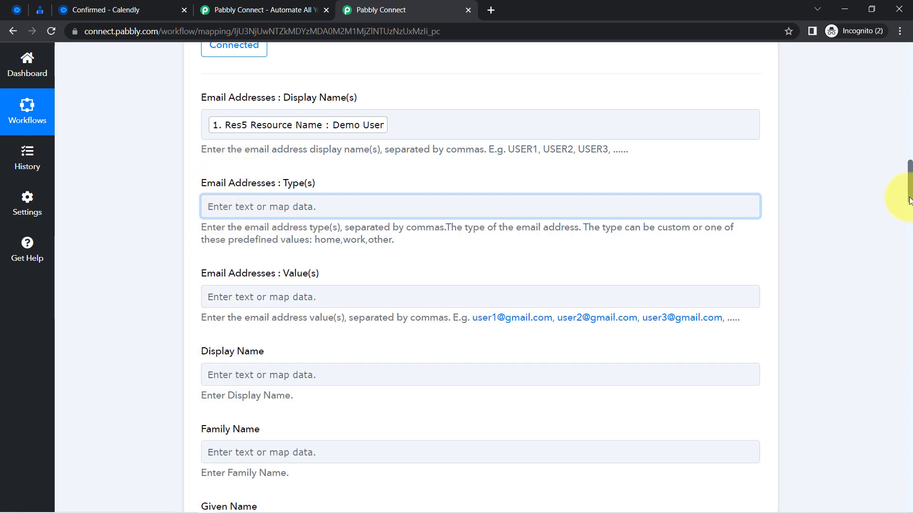
mouse_move(909, 199)
left_mouse_down()
mouse_move(902, 133)
mouse_move(906, 208)
left_mouse_up()
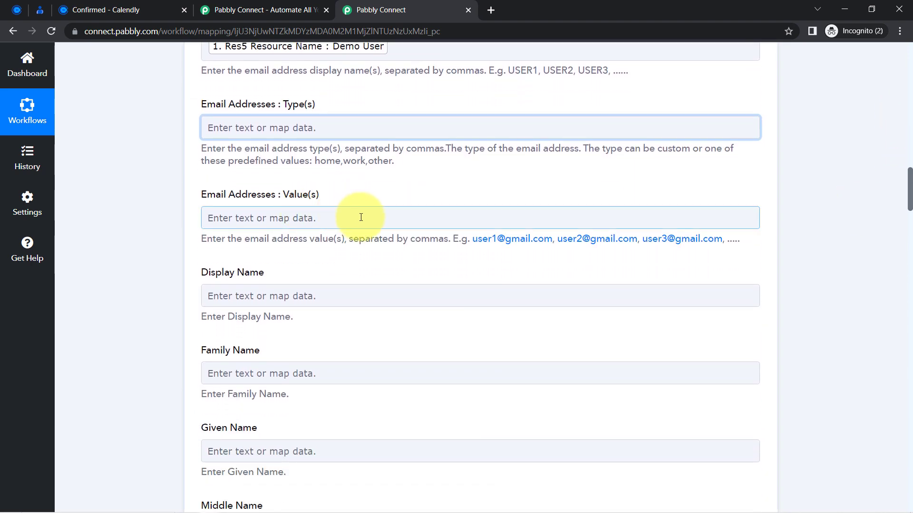
left_click(328, 220)
left_click(242, 271)
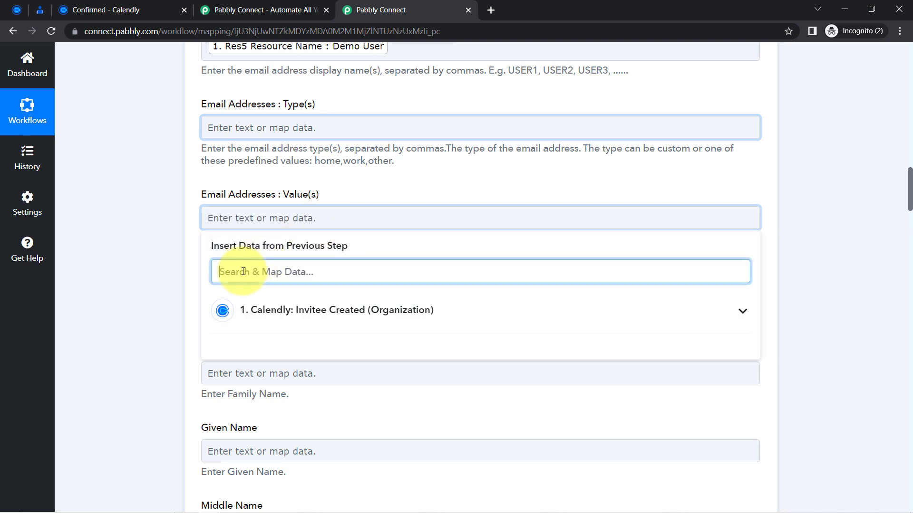
type("@")
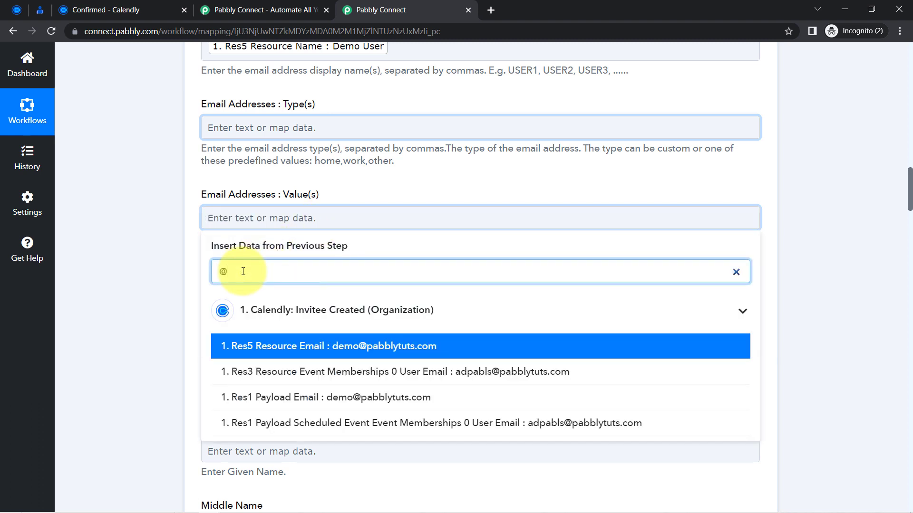
left_click(297, 347)
left_click(160, 236)
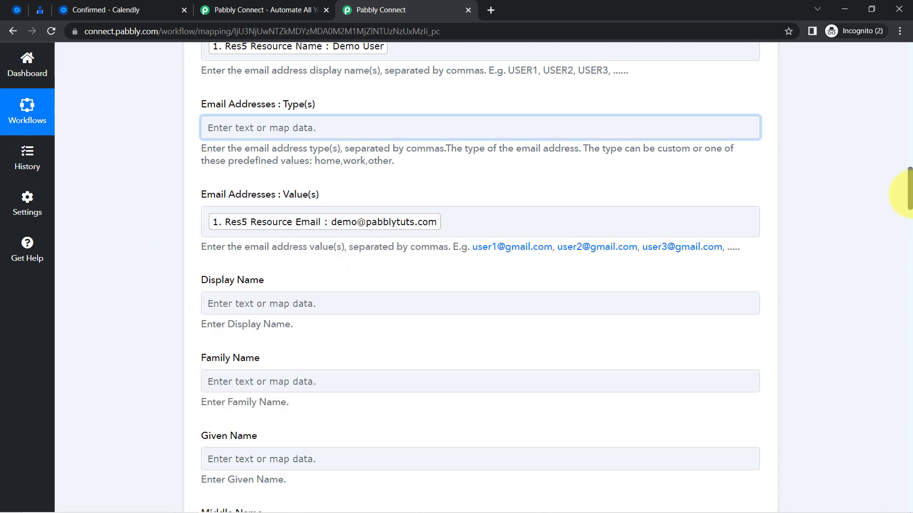
left_click_drag(909, 195, 900, 376)
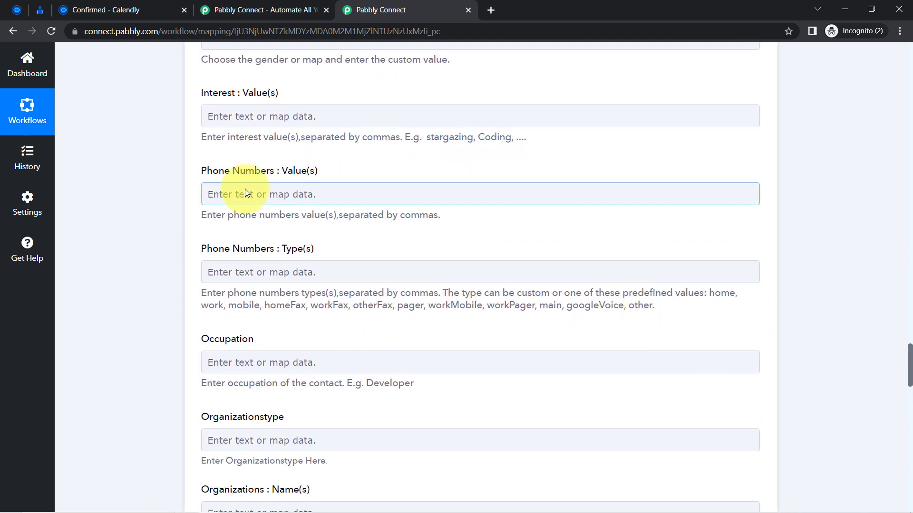
Map Res5 Resource Questions And Answers 0 Answer into Phone Numbers : Value(s).
left_click(262, 196)
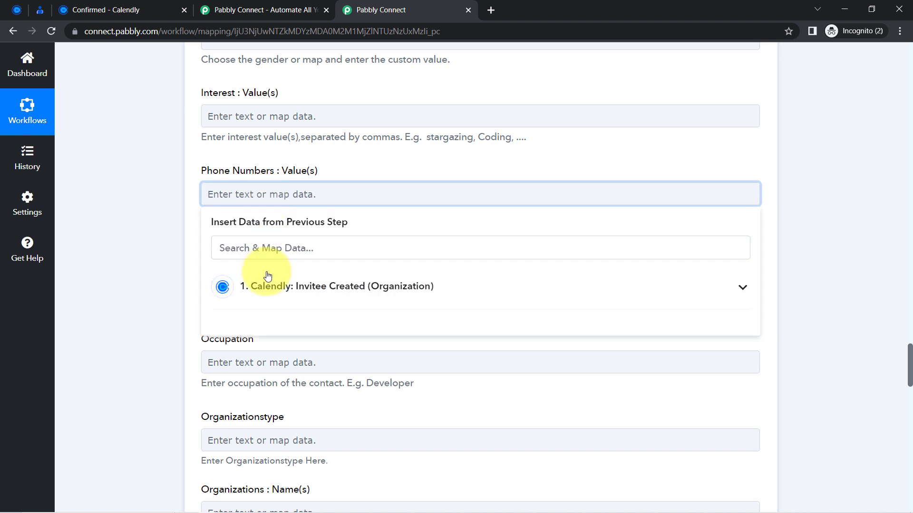
left_click(233, 248)
type("966")
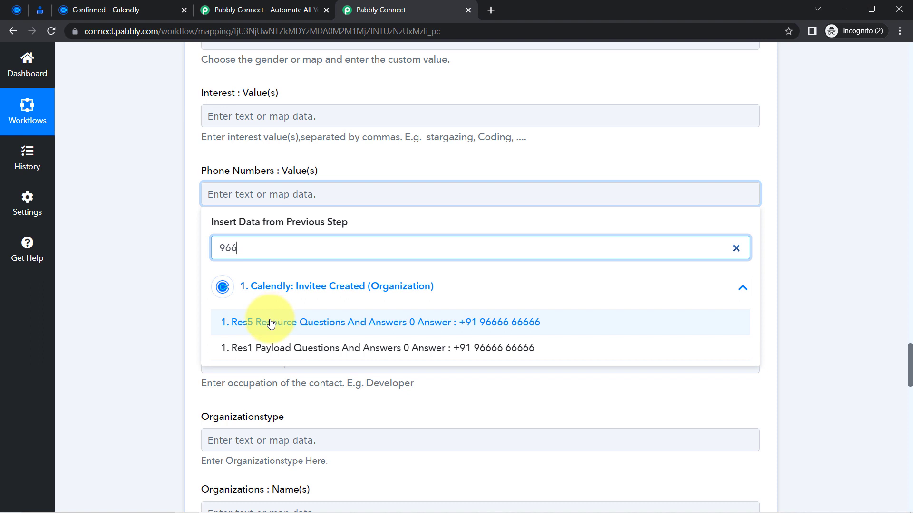
left_click(270, 324)
left_click(117, 258)
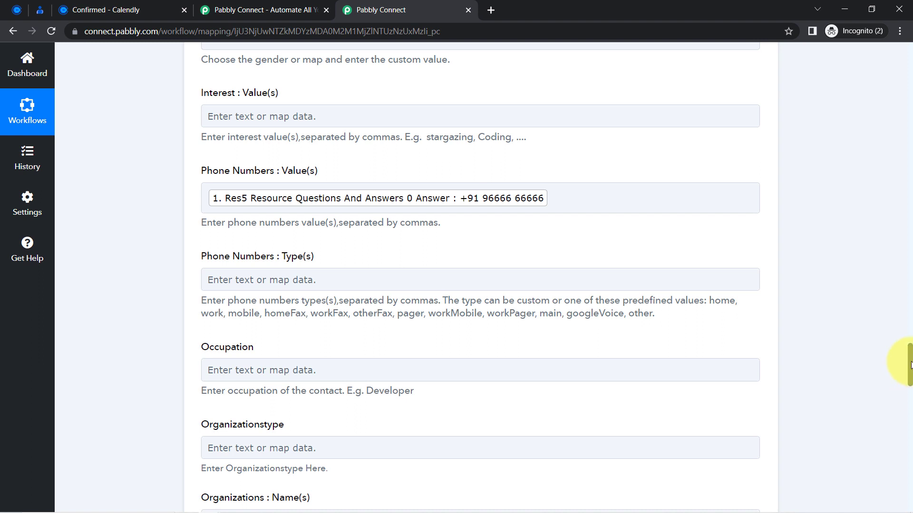
left_click_drag(910, 365, 910, 372)
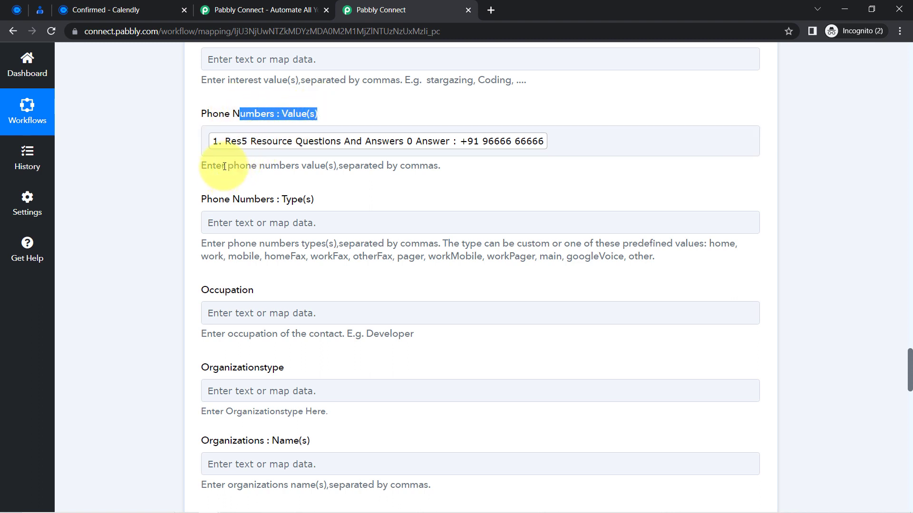
left_click_drag(225, 166, 429, 167)
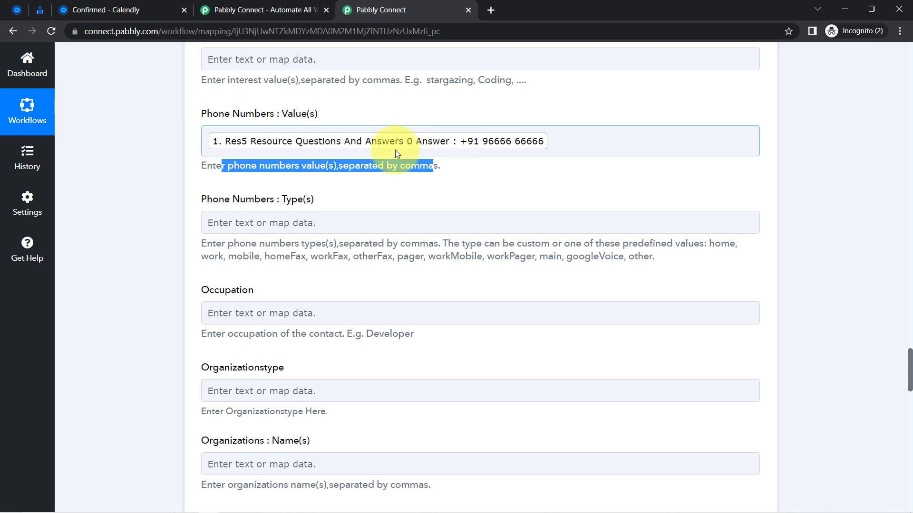
left_click_drag(326, 167, 445, 174)
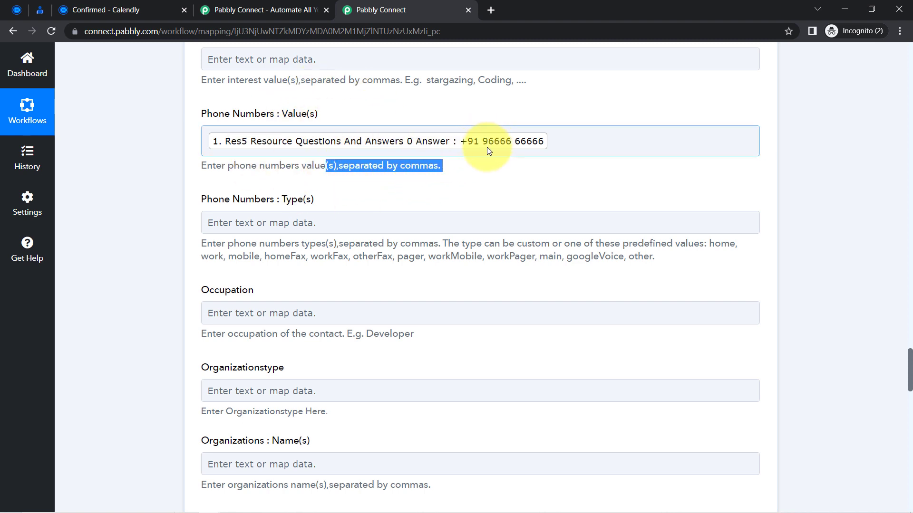
left_click(130, 247)
left_click_drag(907, 360, 886, 479)
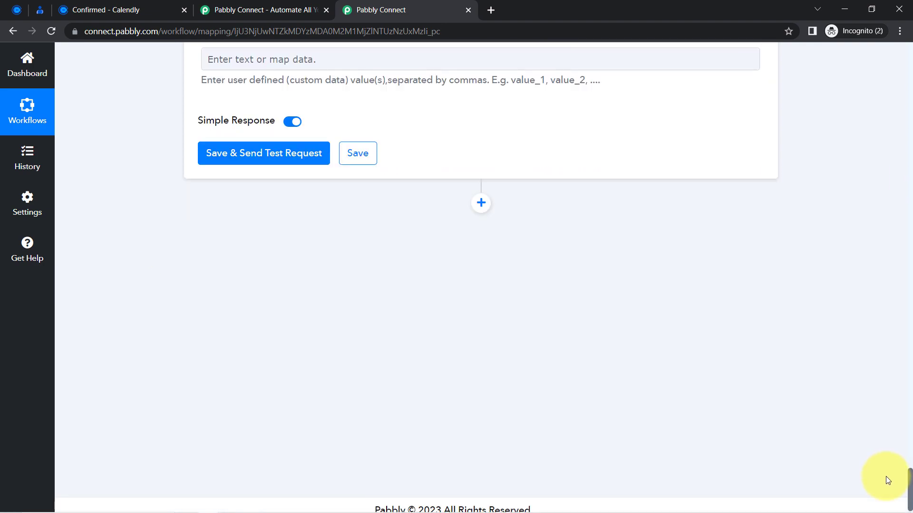
Save the Create Contact action and send a test request, returning a new PERSON contact.
left_click(226, 155)
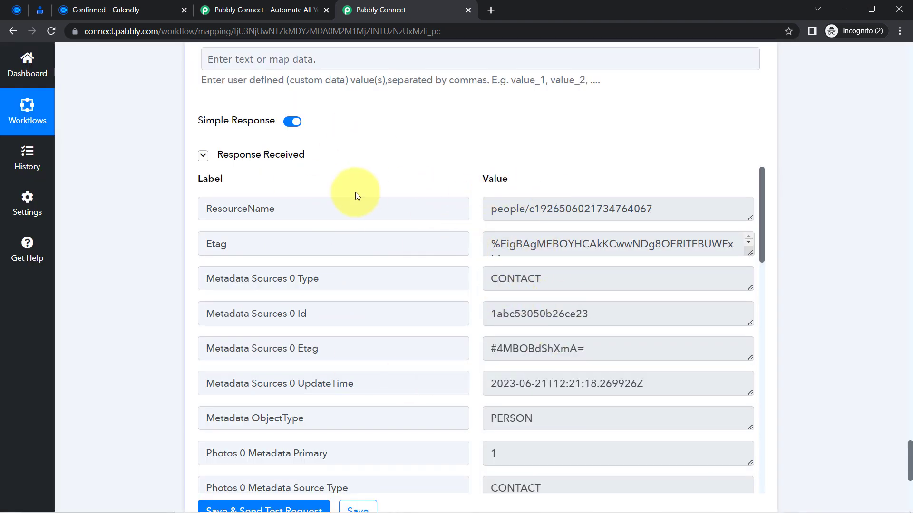
left_click(46, 10)
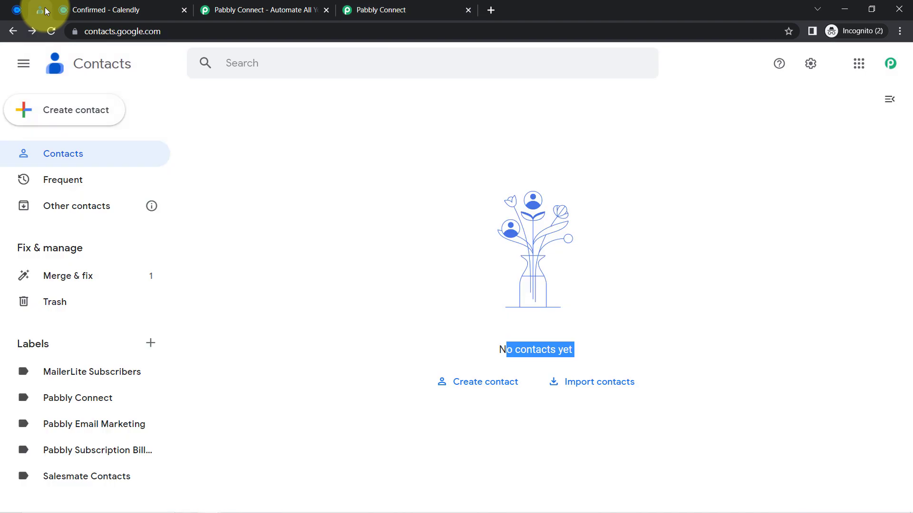
Reload Google Contacts and zoom the page to 125% to see the new test contact.
left_click(52, 33)
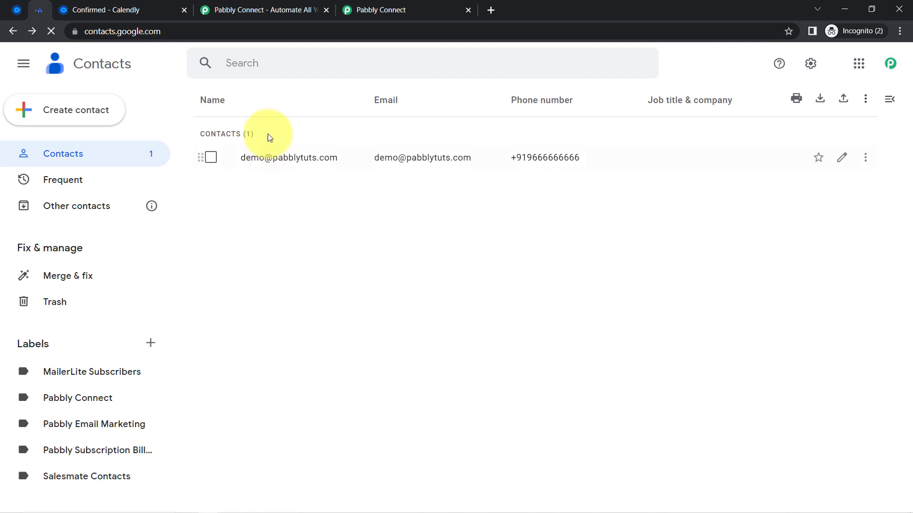
left_click(899, 30)
left_click(865, 127)
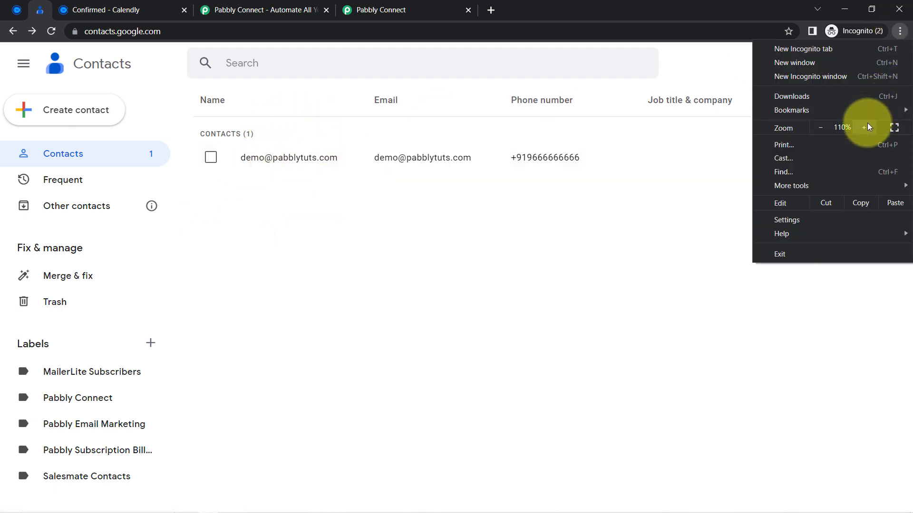
left_click(474, 262)
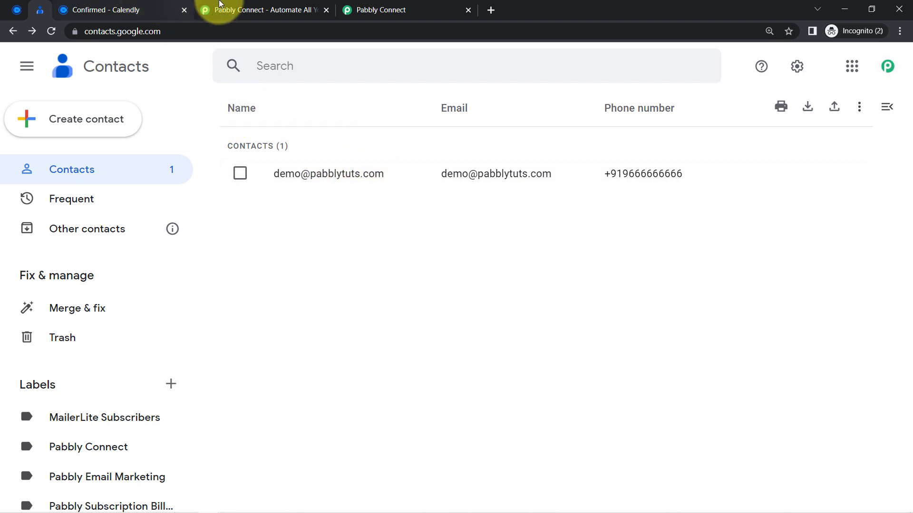
Map the invitee's name (Res5 Resource Name) into the contact's name field.
left_click(367, 7)
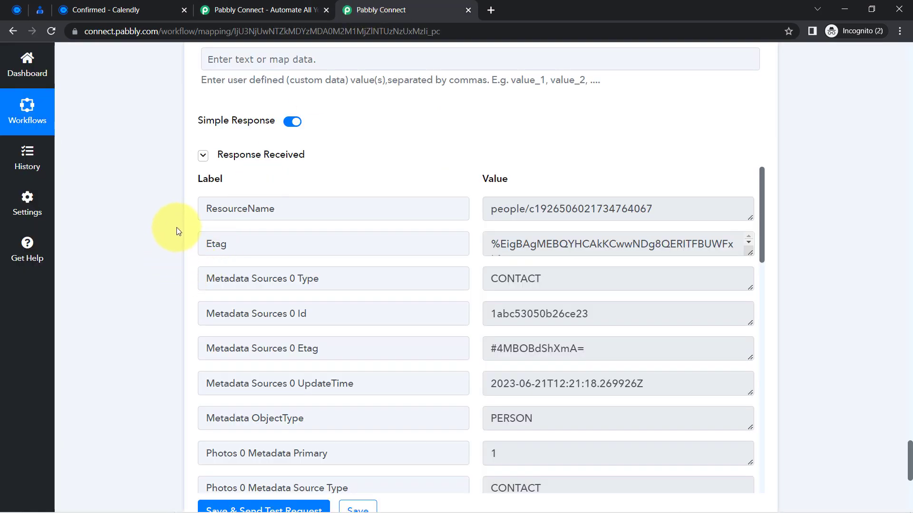
scroll(176, 232, "up", 20)
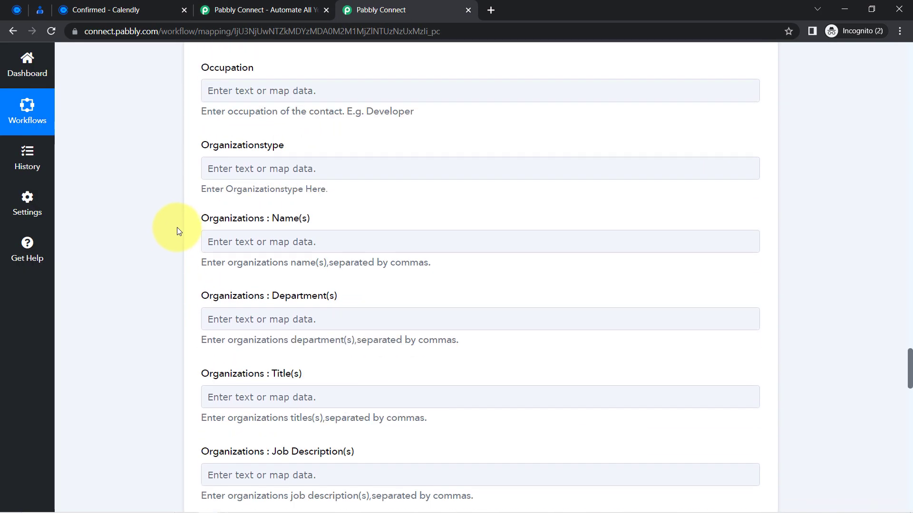
scroll(177, 232, "up", 20)
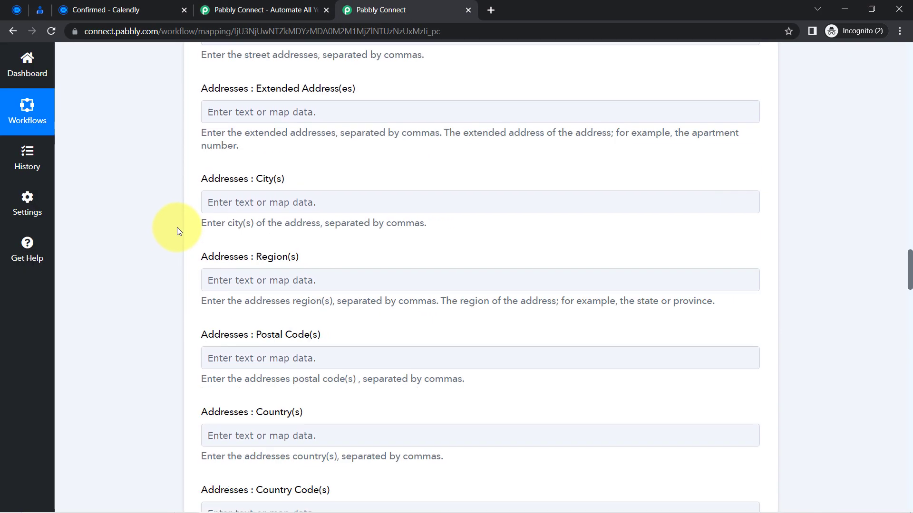
scroll(177, 231, "up", 10)
left_click(232, 248)
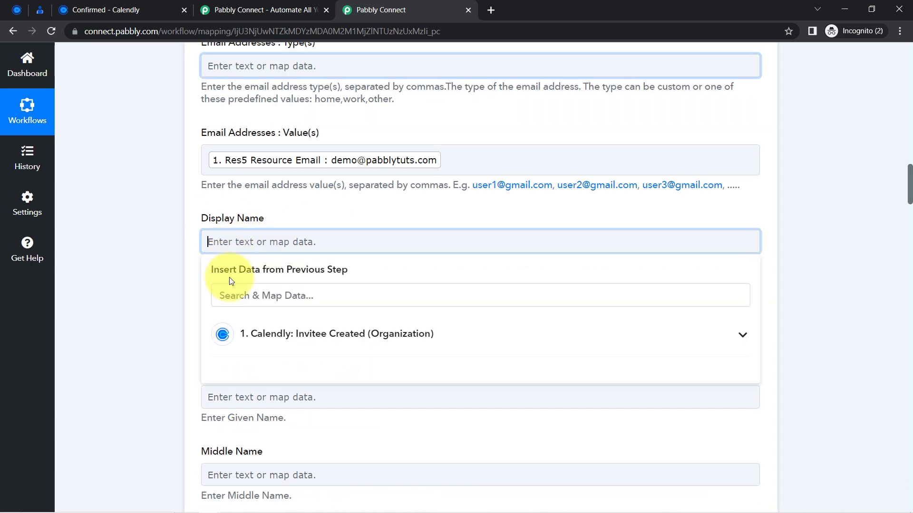
type("dem")
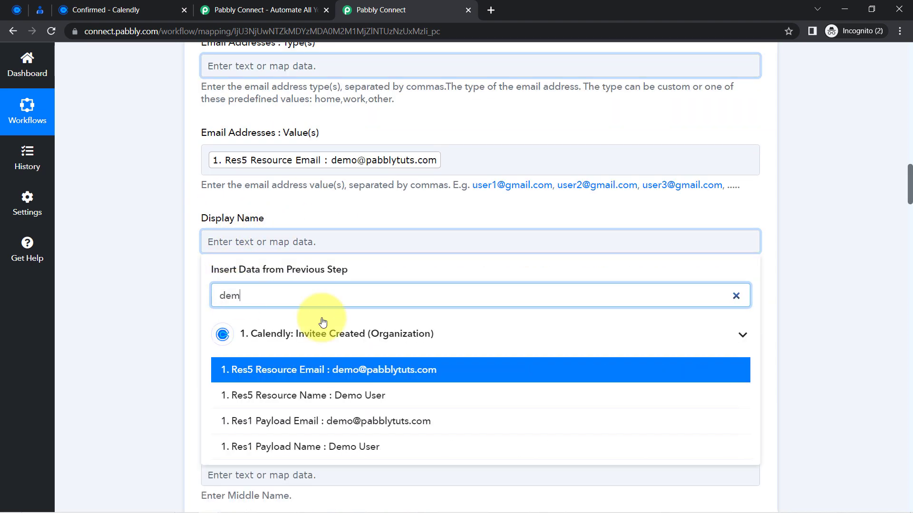
left_click(261, 392)
Resend the test request and reload Google Contacts to see the newly named contact.
scroll(139, 382, "down", 20)
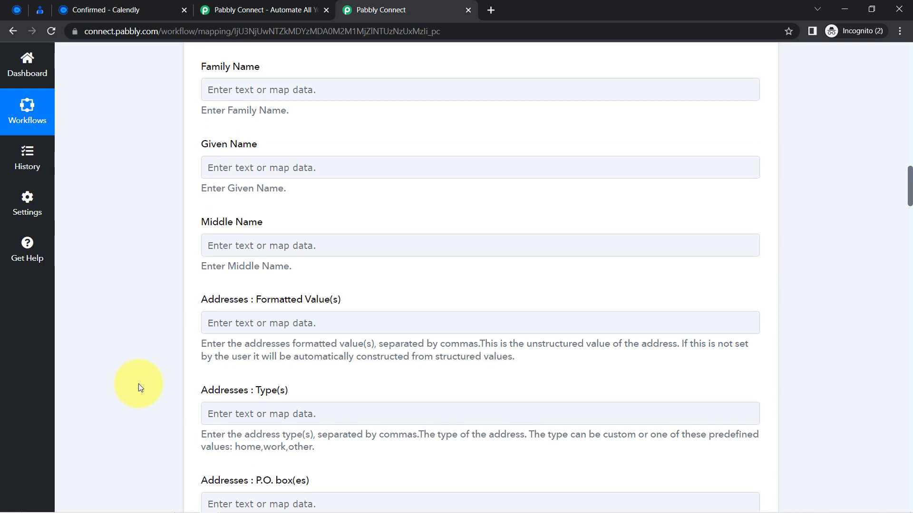
scroll(138, 388, "down", 20)
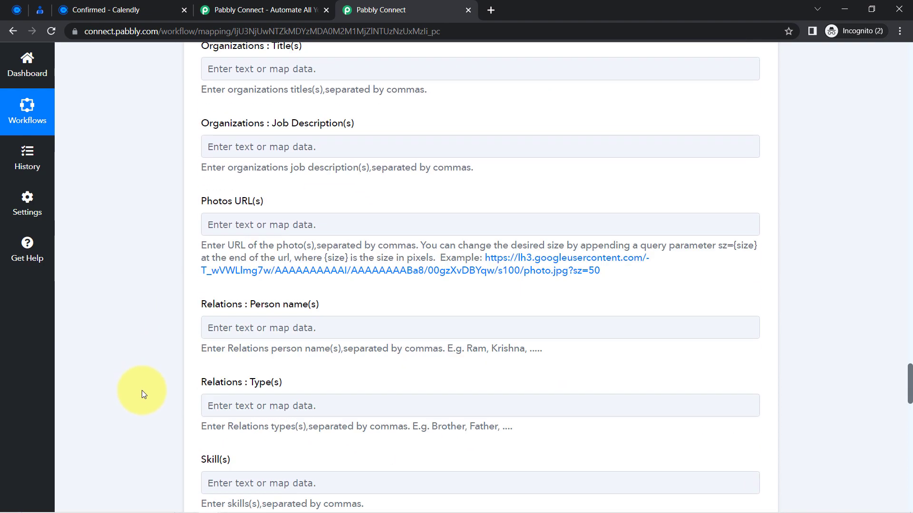
scroll(150, 406, "down", 4)
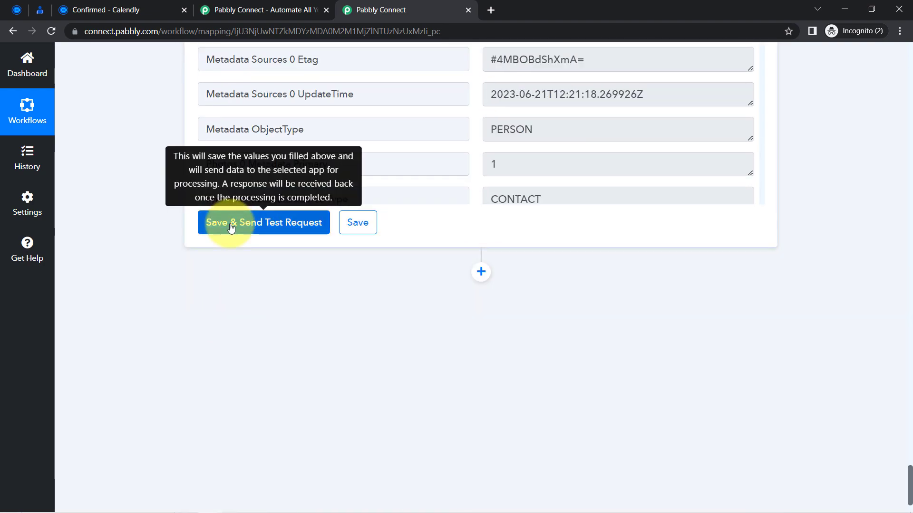
left_click(239, 223)
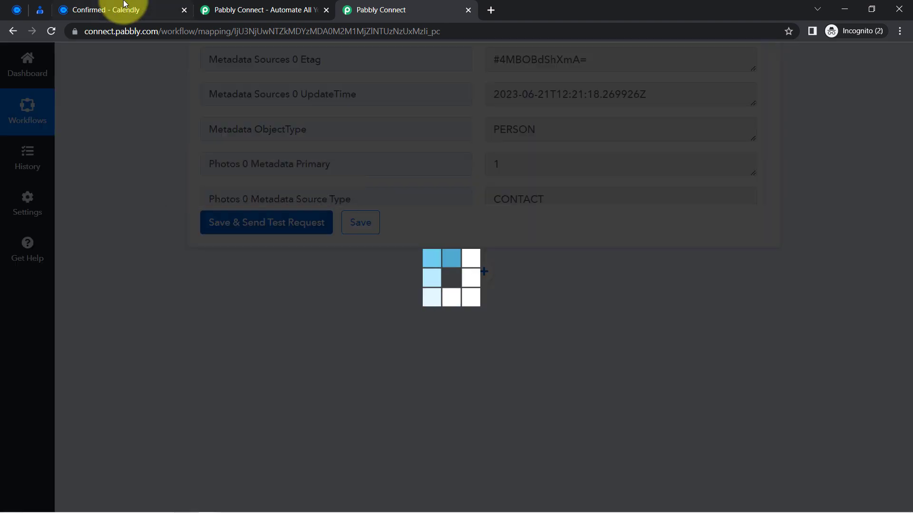
left_click(48, 15)
left_click(54, 34)
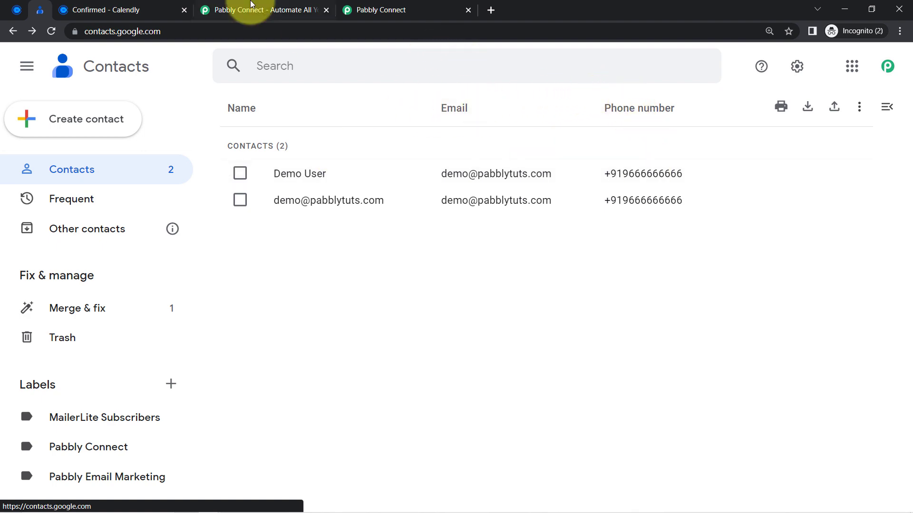
Review the Given Name mapping, then check Google Contacts and the Calendly confirmation.
left_click(412, 9)
scroll(118, 184, "up", 15)
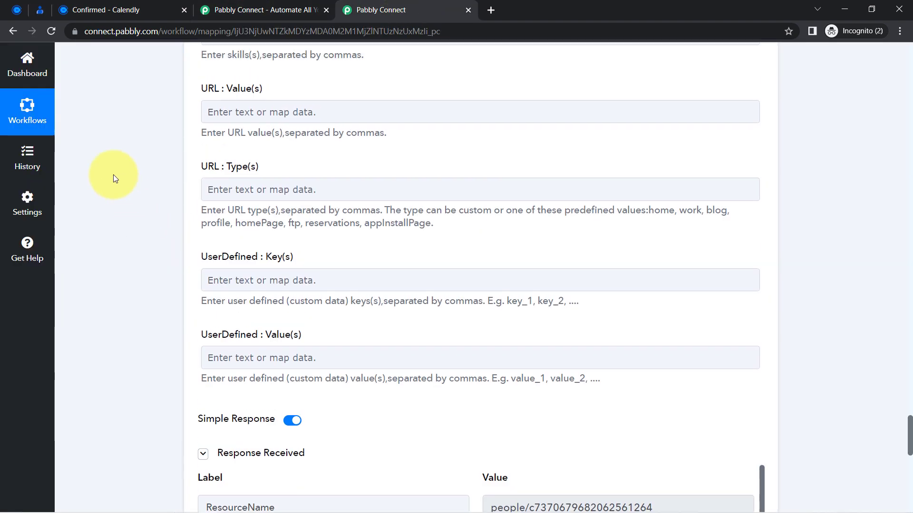
scroll(122, 190, "up", 15)
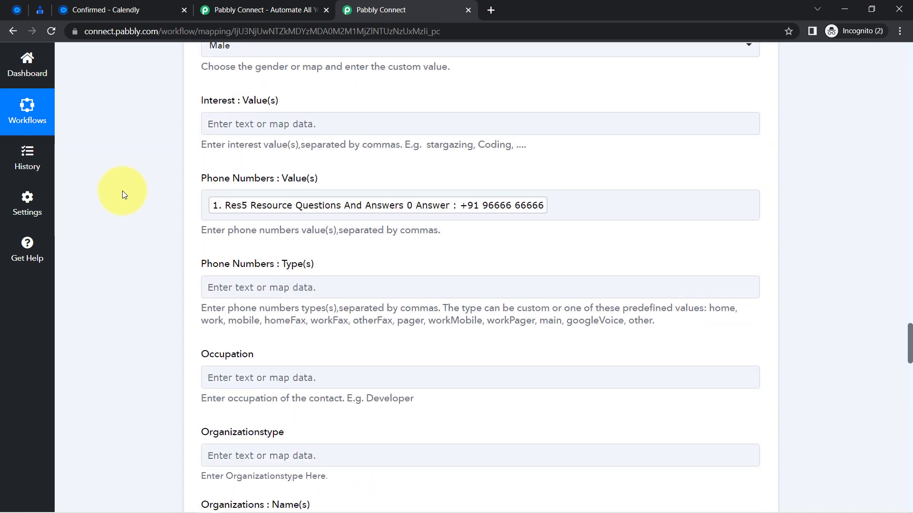
scroll(122, 194, "up", 15)
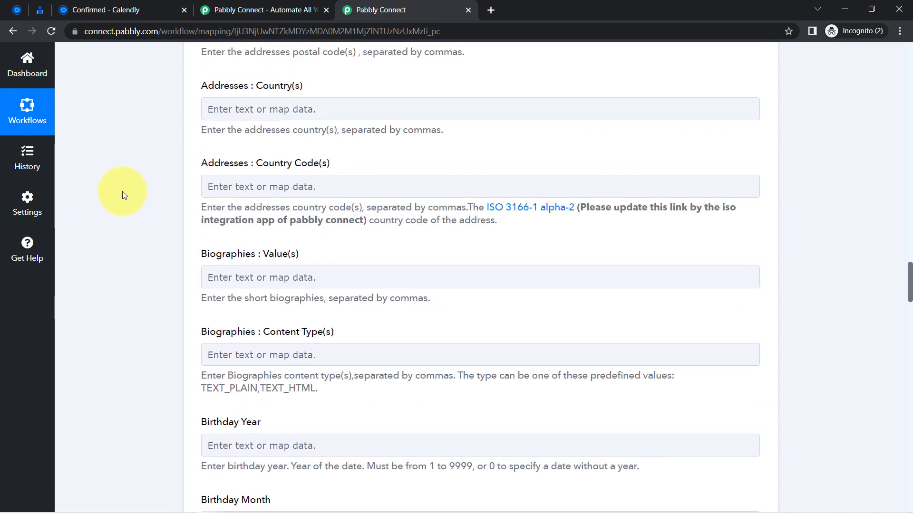
scroll(122, 191, "up", 10)
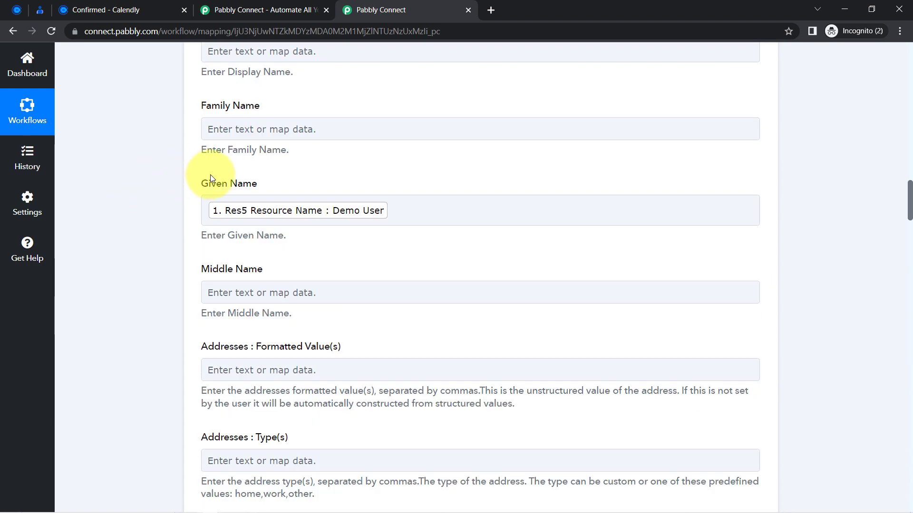
left_click_drag(212, 175, 251, 180)
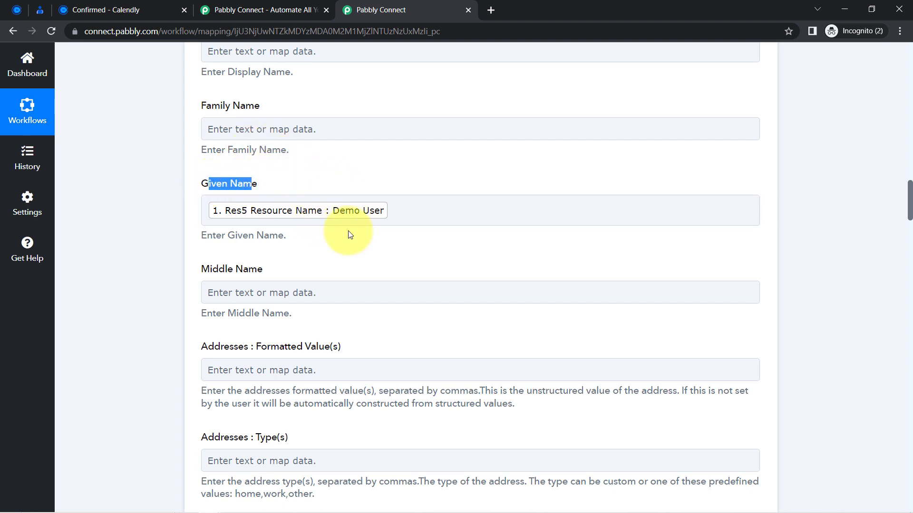
left_click(40, 9)
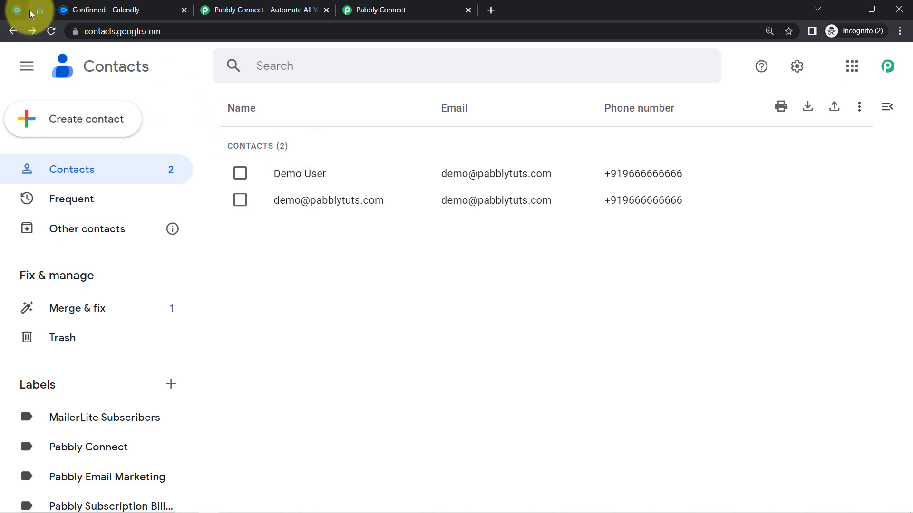
left_click(133, 6)
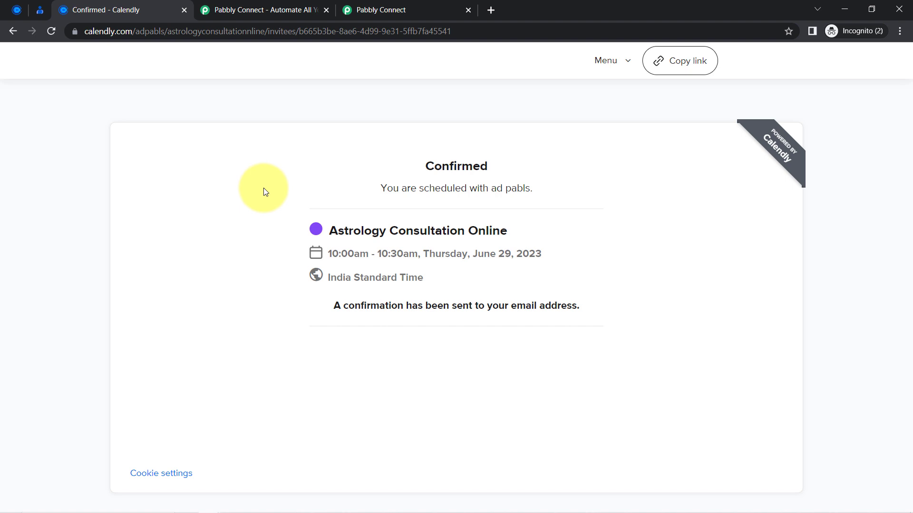
Check the Google Contacts list again, then return to the Pabbly Connect name mapping.
left_click(41, 10)
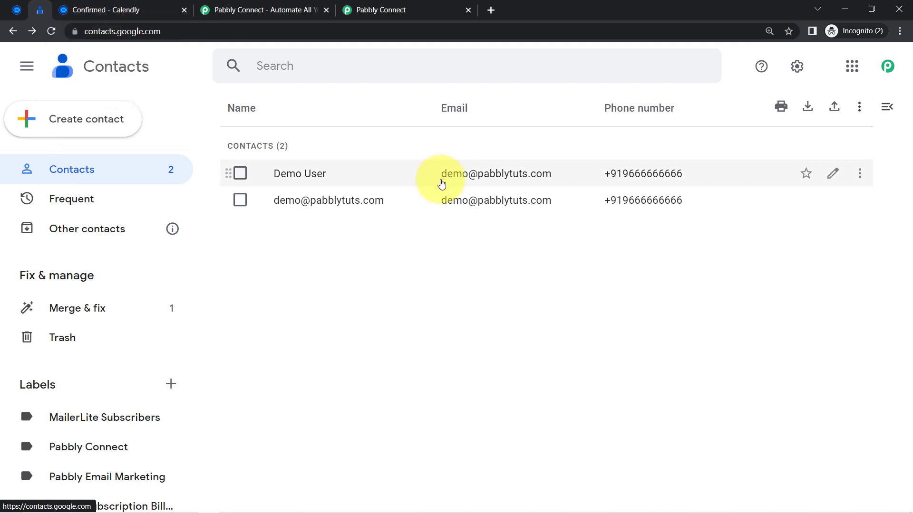
left_click(370, 9)
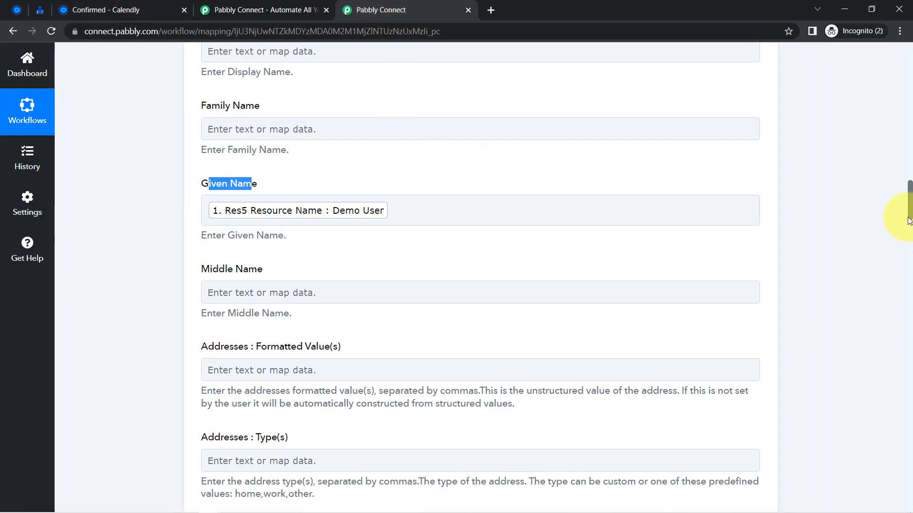
Collapse the Calendly trigger step and the Google Contacts action step.
left_click_drag(909, 217, 891, 57)
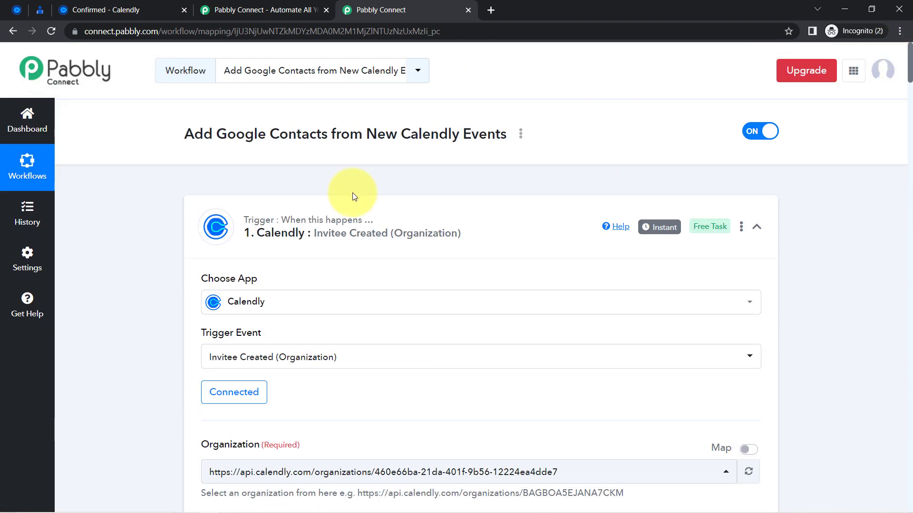
left_click(295, 227)
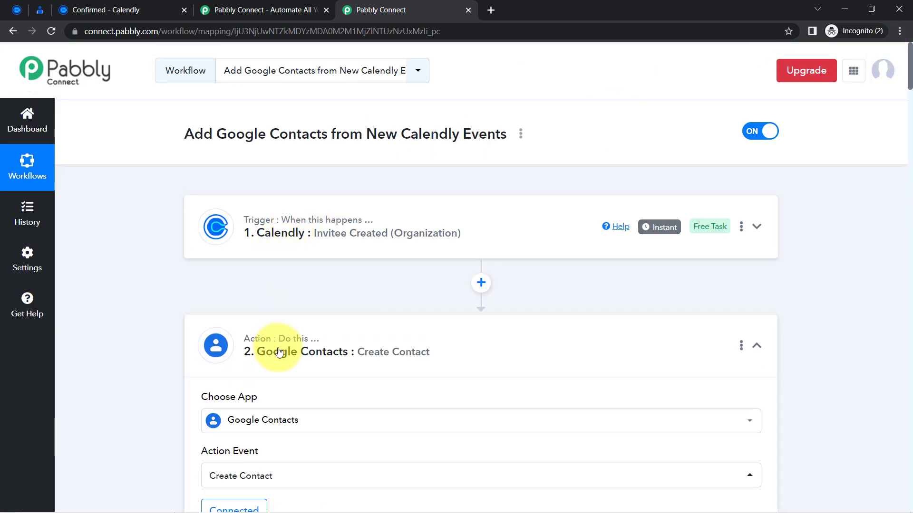
left_click(279, 352)
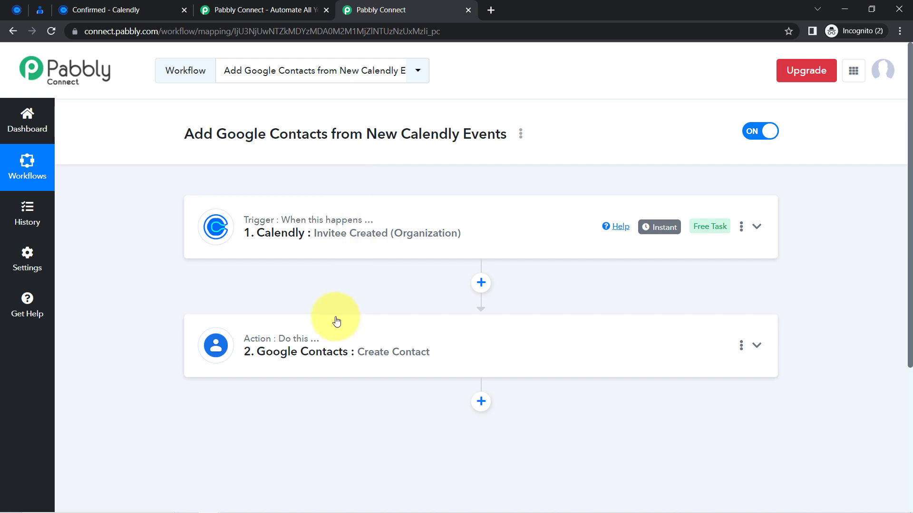
Copy the workflow's share link from the Share dialog, then close it.
left_click(522, 135)
left_click(442, 194)
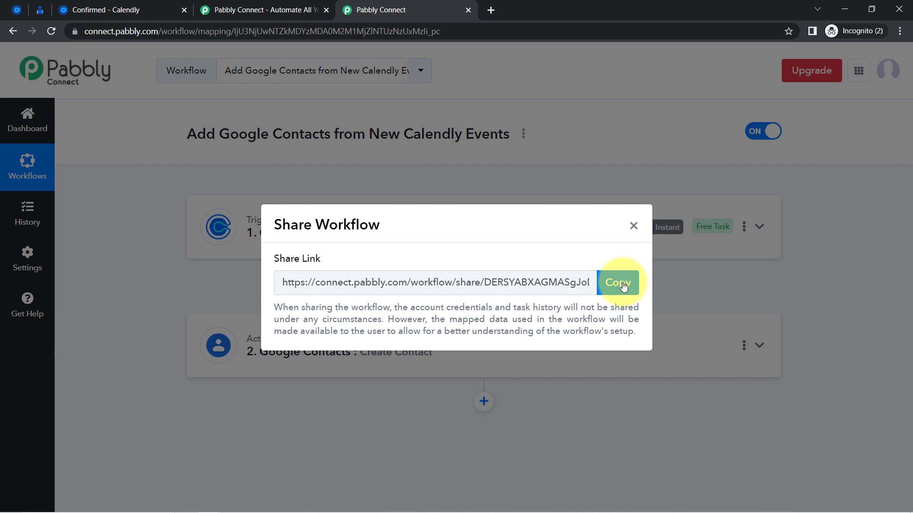
left_click(623, 285)
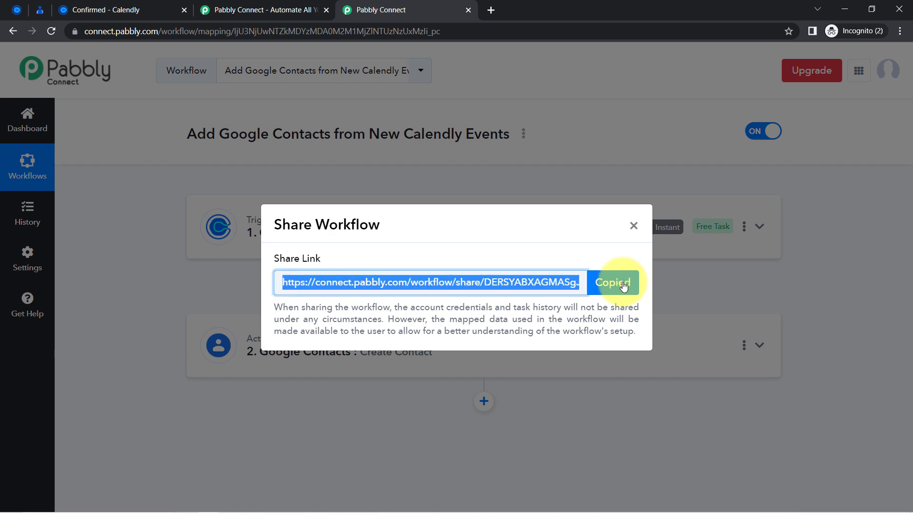
left_click(633, 227)
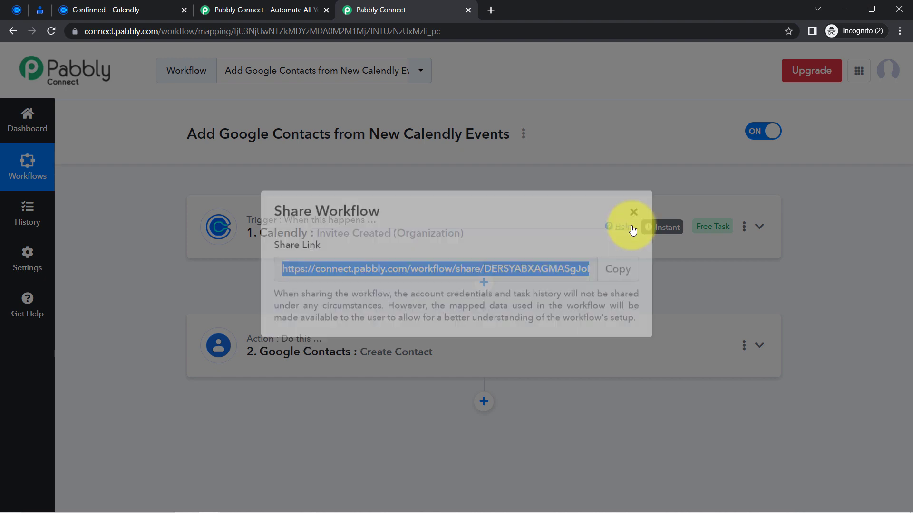